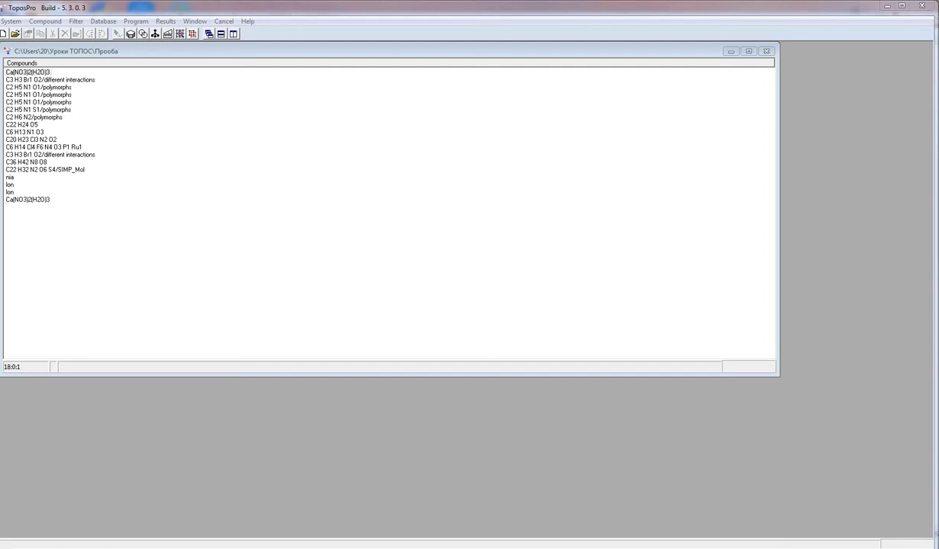
Show the Program menu's list of calculation programs, including AutoCN
{"action": "left_click", "coordinate": [136, 21]}
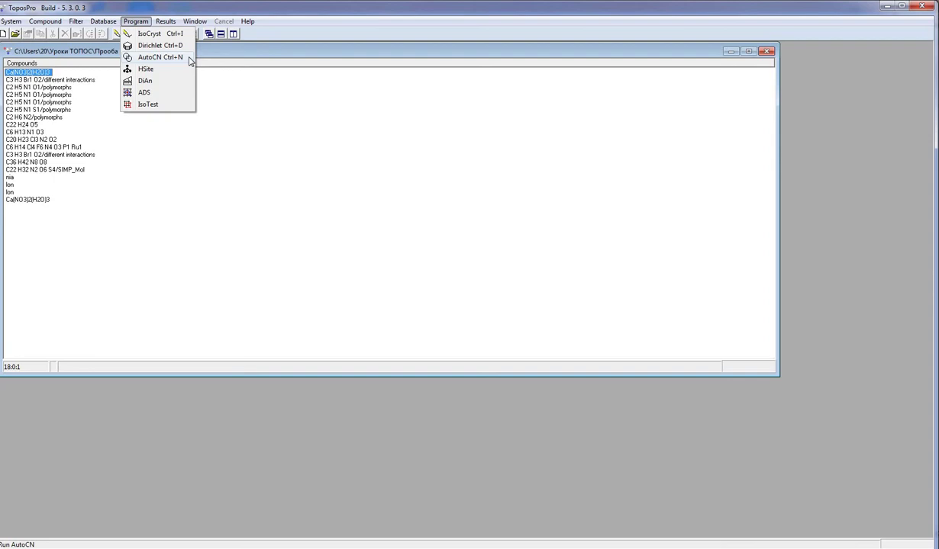
Start AutoCN and view its options, then close the options and the AutoCN window
{"action": "left_click", "coordinate": [190, 61]}
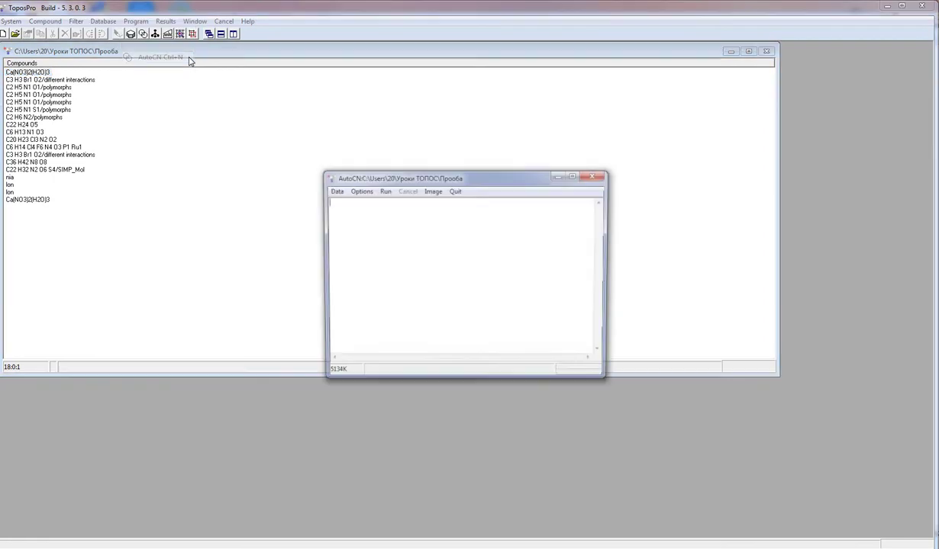
{"action": "left_click", "coordinate": [359, 190]}
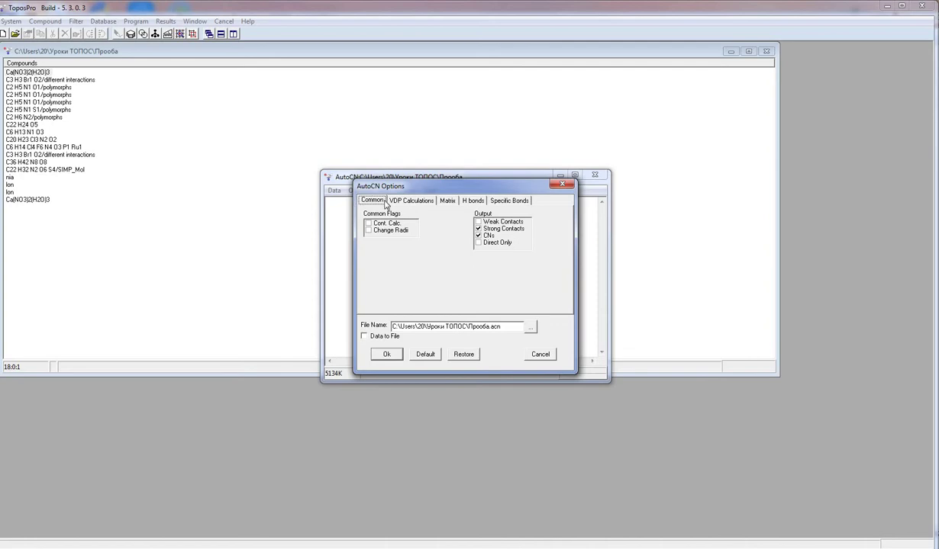
{"action": "left_click", "coordinate": [562, 185]}
{"action": "left_click", "coordinate": [595, 174]}
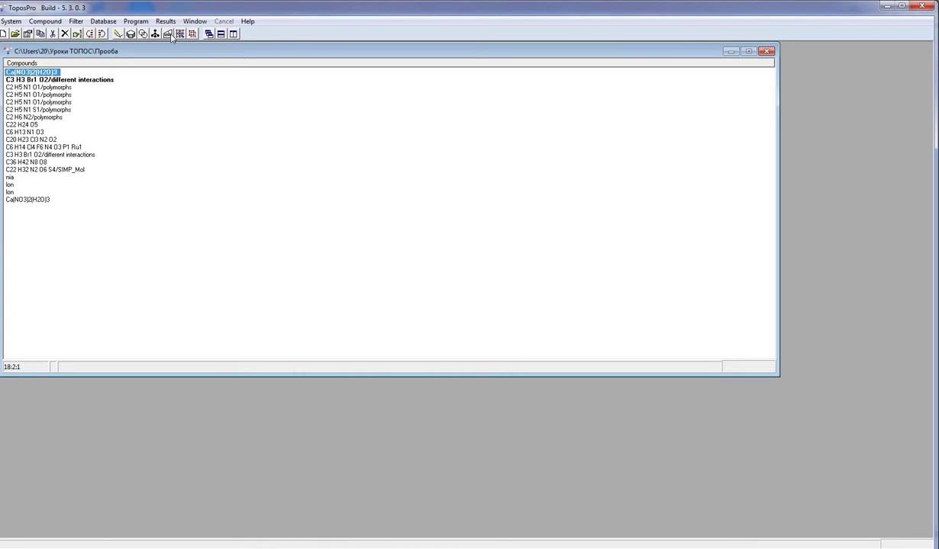
Restart AutoCN and enable Change Radii in its options
{"action": "left_click", "coordinate": [142, 34]}
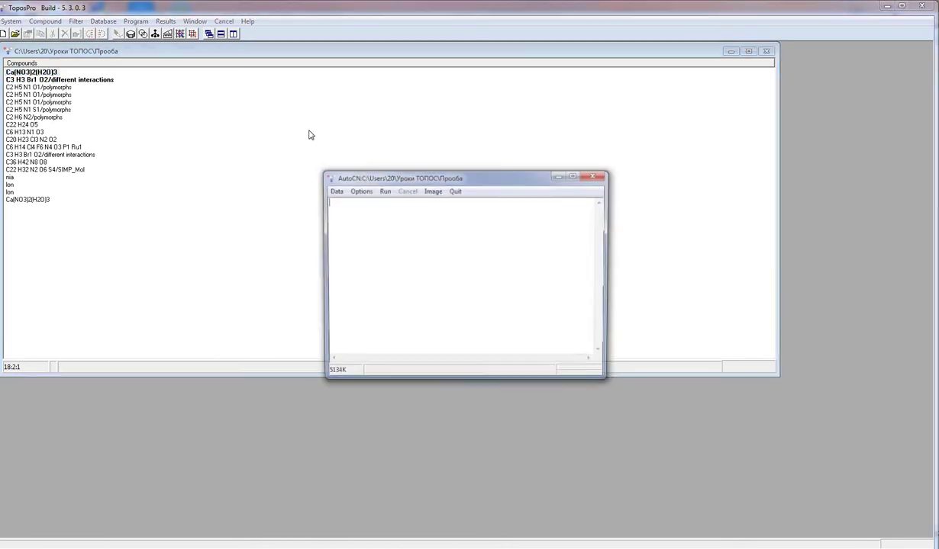
{"action": "left_click", "coordinate": [359, 191]}
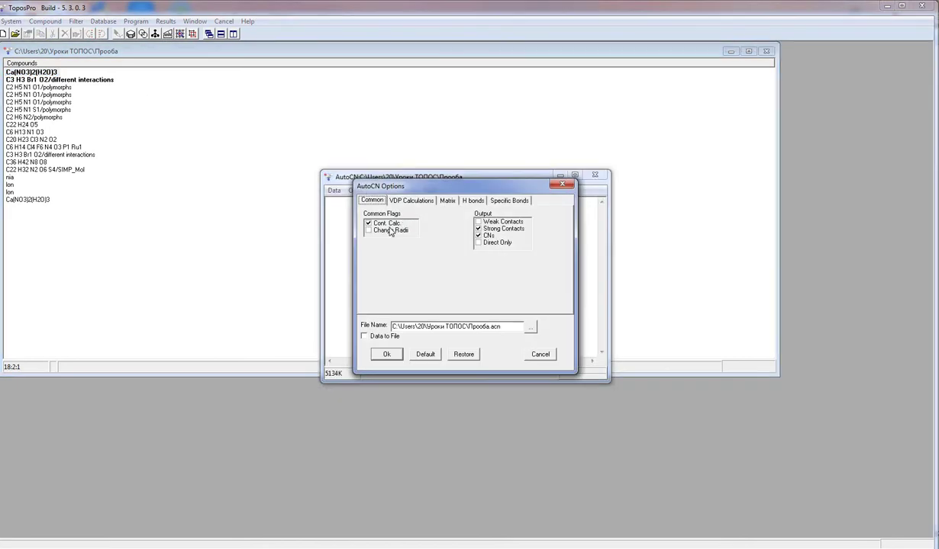
{"action": "left_click", "coordinate": [368, 231]}
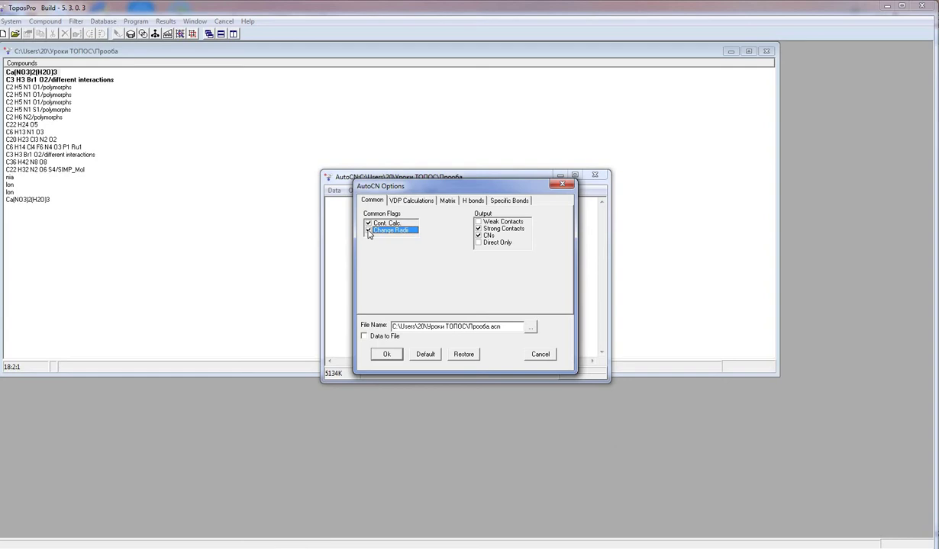
Run AutoCN with the Ca atomic radius set to 2.0, then reopen its options
{"action": "left_click", "coordinate": [383, 354]}
{"action": "left_click", "coordinate": [382, 190]}
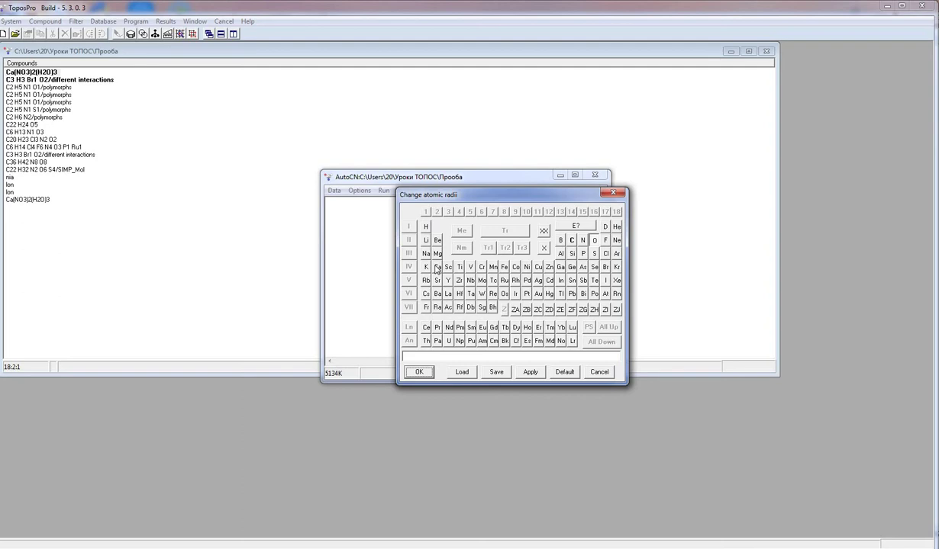
{"action": "left_click", "coordinate": [438, 267]}
{"action": "left_click_drag", "start_coordinate": [422, 355], "coordinate": [358, 352]}
{"action": "type", "text": "2"}
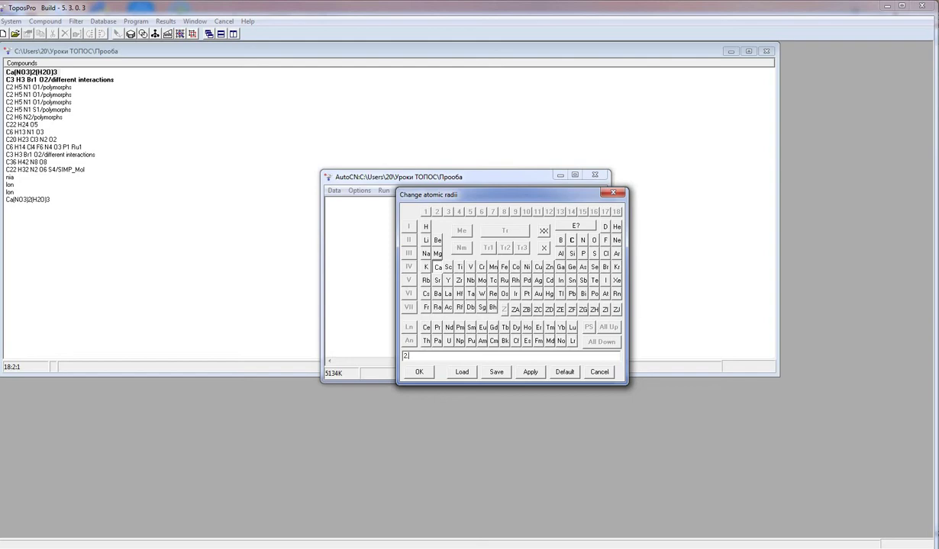
{"action": "type", "text": ".0"}
{"action": "left_click", "coordinate": [519, 373]}
{"action": "left_click", "coordinate": [419, 371]}
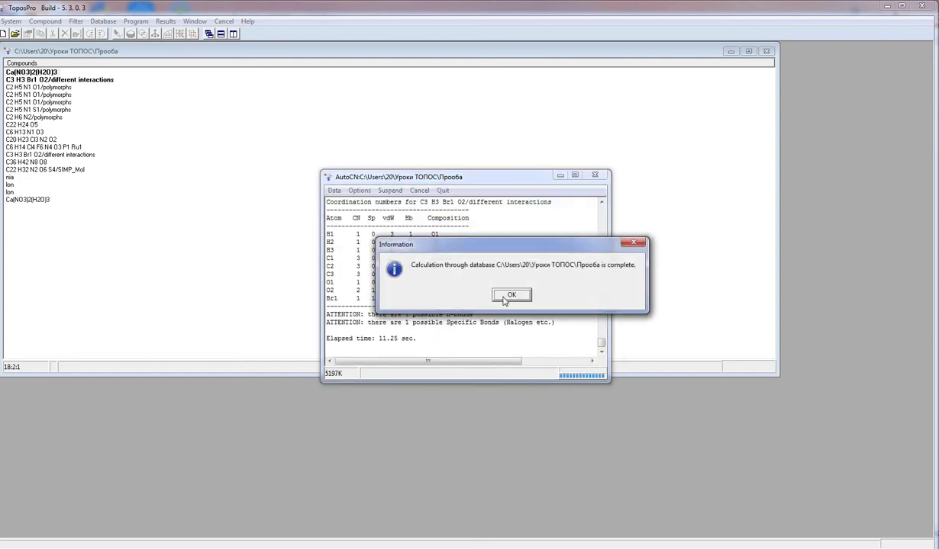
{"action": "left_click", "coordinate": [504, 296]}
{"action": "left_click", "coordinate": [358, 190]}
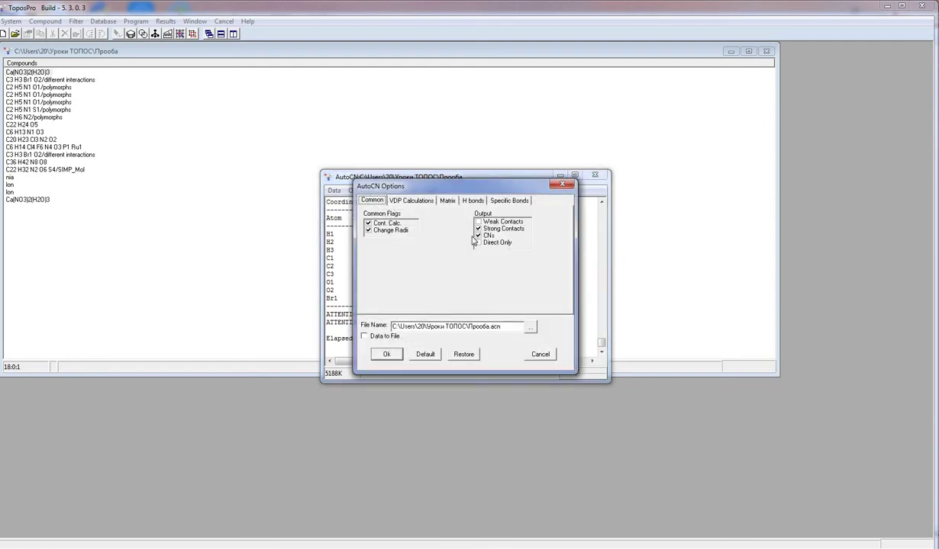
Close the AutoCN options and scroll through the calculation results
{"action": "left_click", "coordinate": [558, 184]}
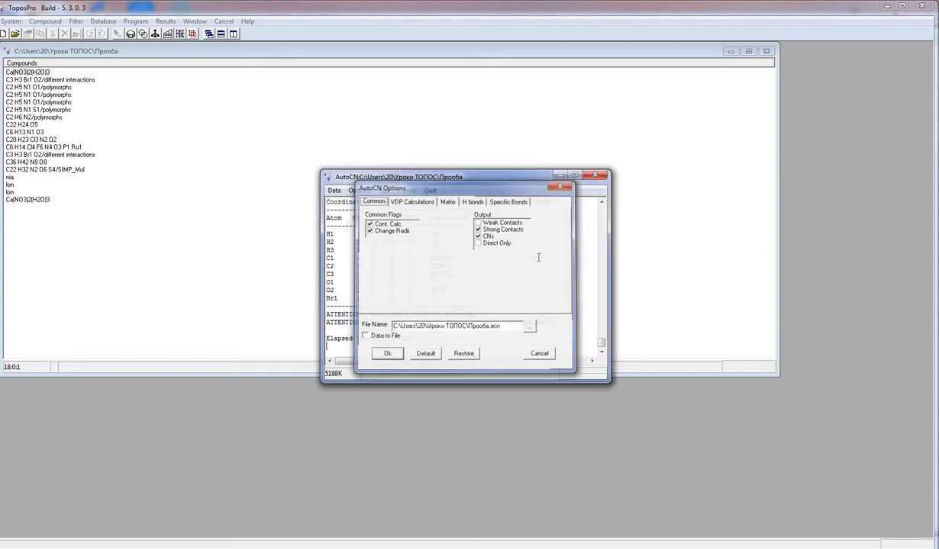
{"action": "scroll", "coordinate": [536, 258], "scroll_direction": "up", "scroll_amount": 5}
{"action": "scroll", "coordinate": [537, 258], "scroll_direction": "up", "scroll_amount": 5}
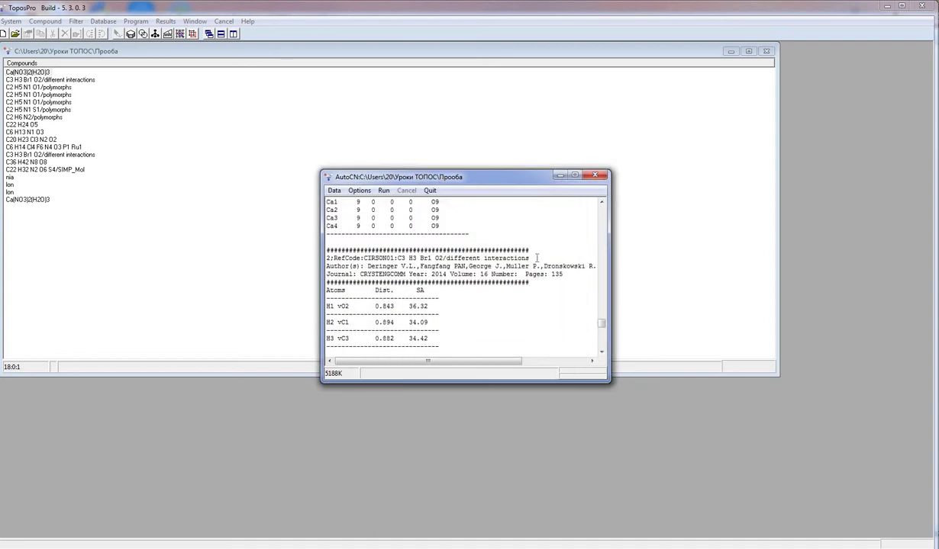
{"action": "scroll", "coordinate": [496, 263], "scroll_direction": "down", "scroll_amount": 1}
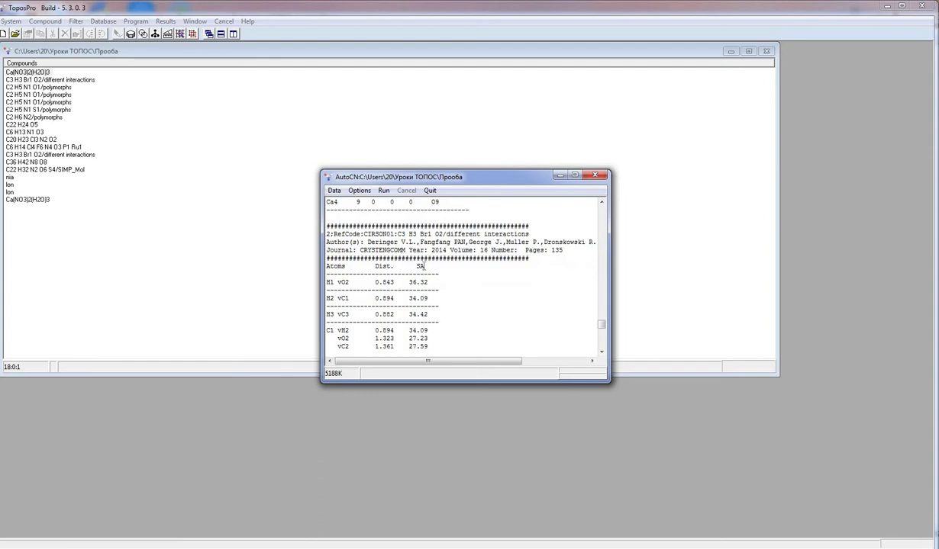
Restore default AutoCN options with Weak Contacts included, accept, and rerun
{"action": "left_click", "coordinate": [360, 191]}
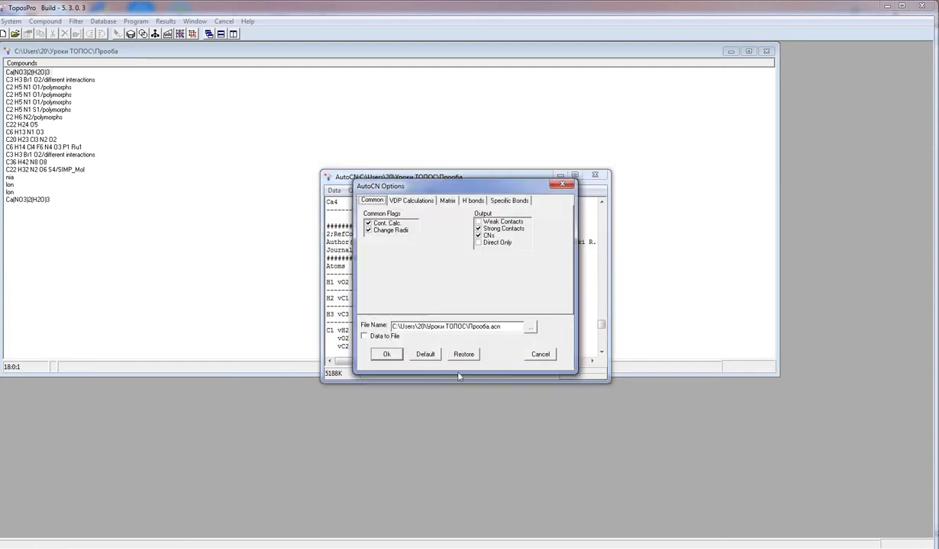
{"action": "left_click", "coordinate": [432, 357]}
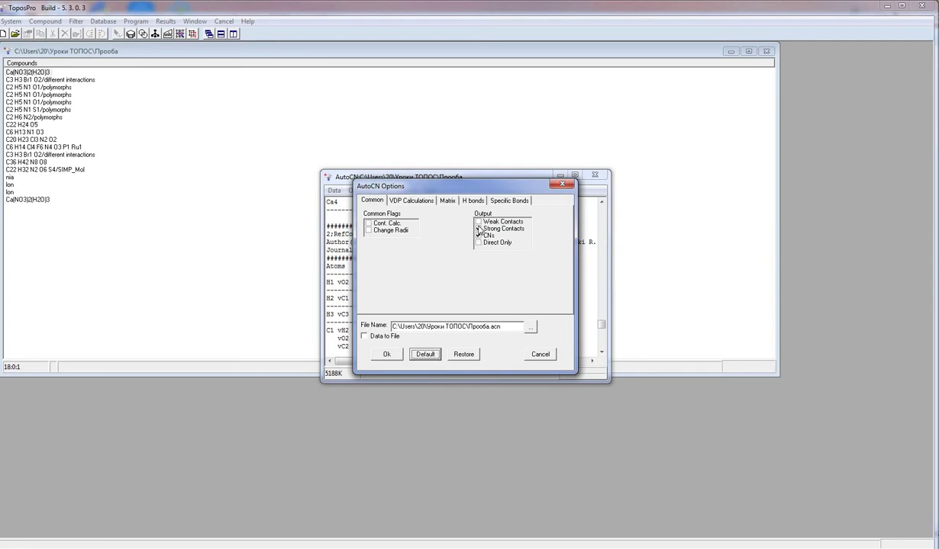
{"action": "left_click", "coordinate": [478, 227]}
{"action": "left_click", "coordinate": [479, 221]}
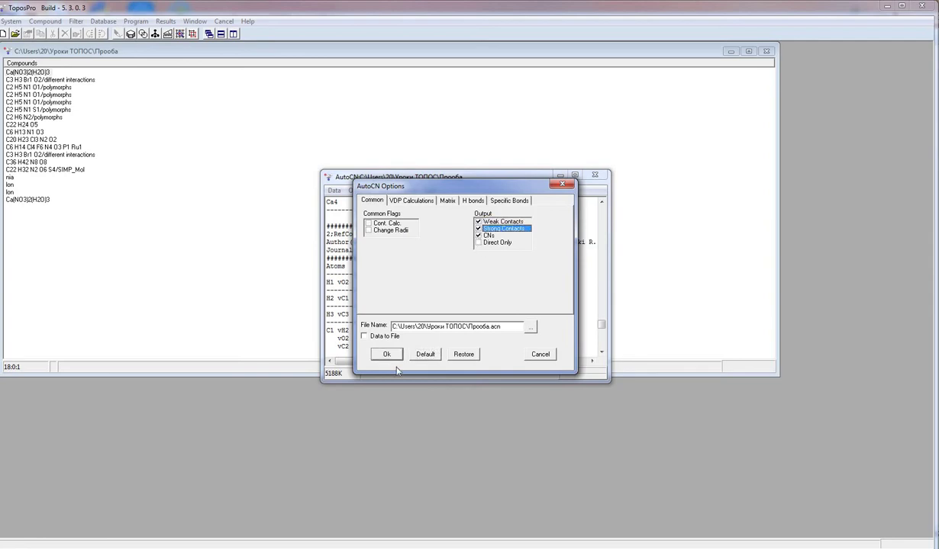
{"action": "left_click", "coordinate": [387, 354]}
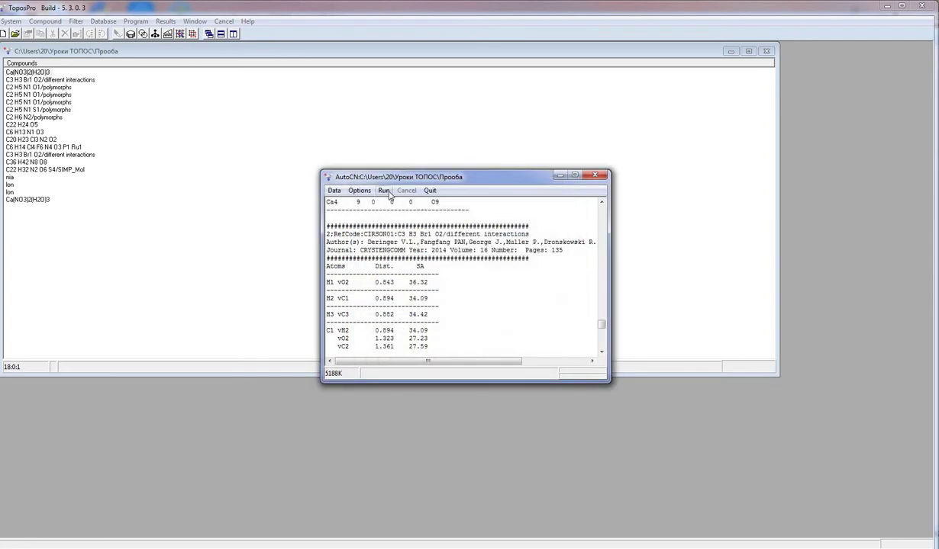
Run AutoCN, then move its options dialog beside the results
{"action": "left_click", "coordinate": [383, 191]}
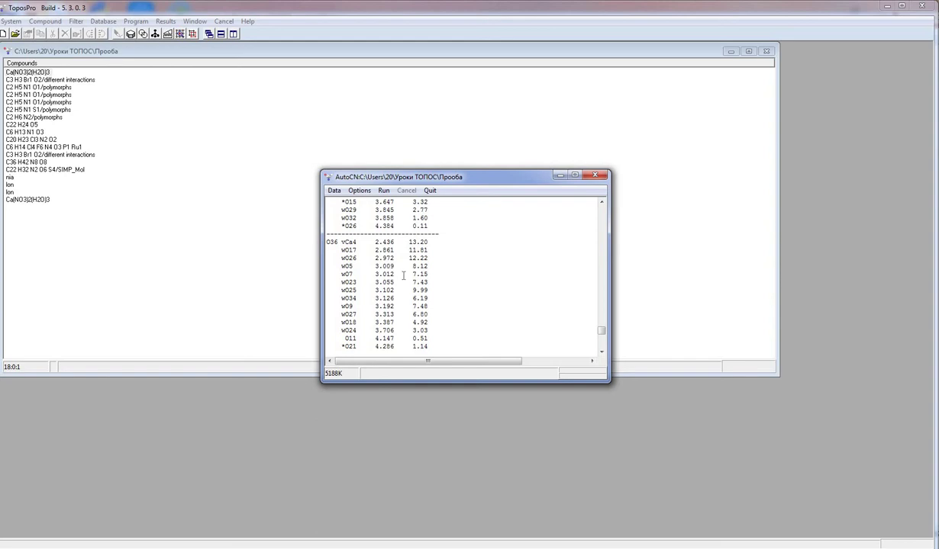
{"action": "scroll", "coordinate": [403, 276], "scroll_direction": "up", "scroll_amount": 1}
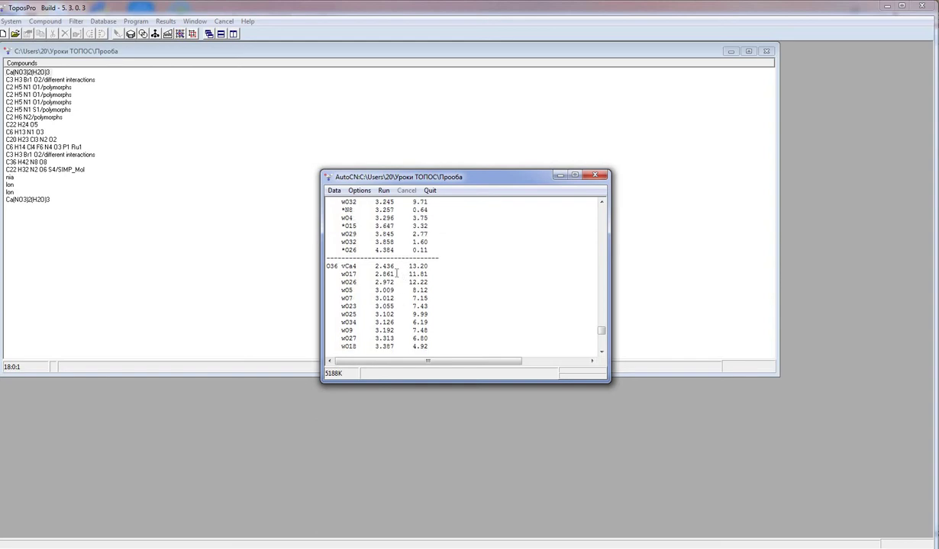
{"action": "left_click", "coordinate": [359, 190]}
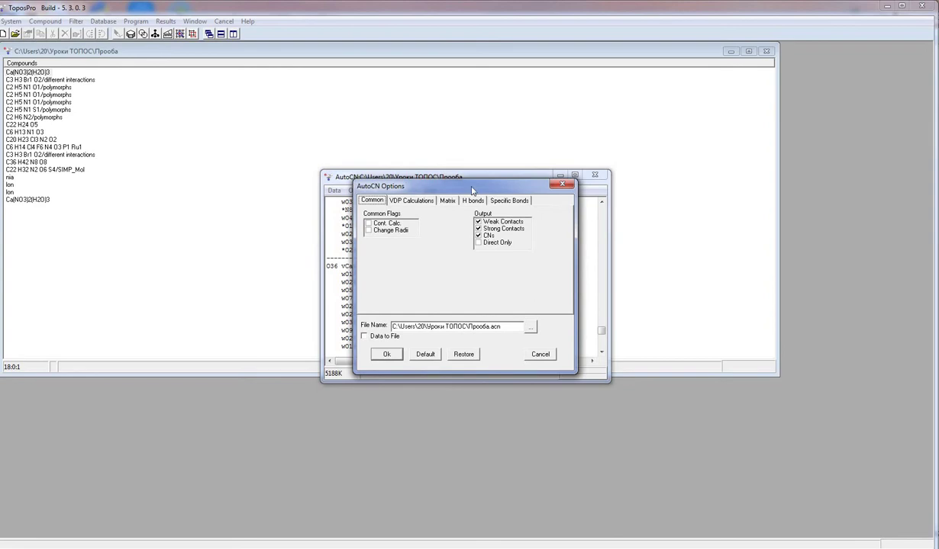
{"action": "left_click_drag", "start_coordinate": [402, 184], "coordinate": [494, 191]}
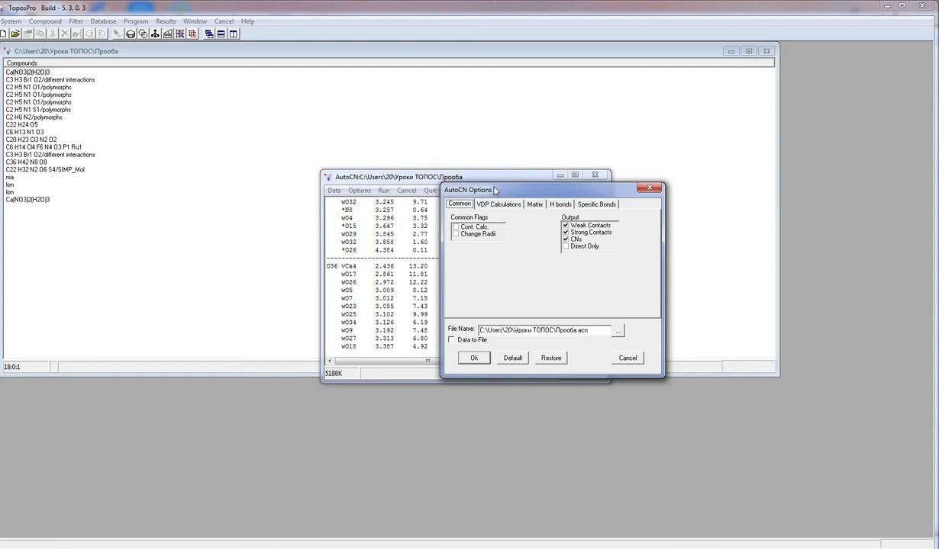
Limit output to Direct Only contacts and rerun AutoCN
{"action": "left_click", "coordinate": [586, 247]}
{"action": "left_click", "coordinate": [565, 246]}
{"action": "left_click", "coordinate": [471, 358]}
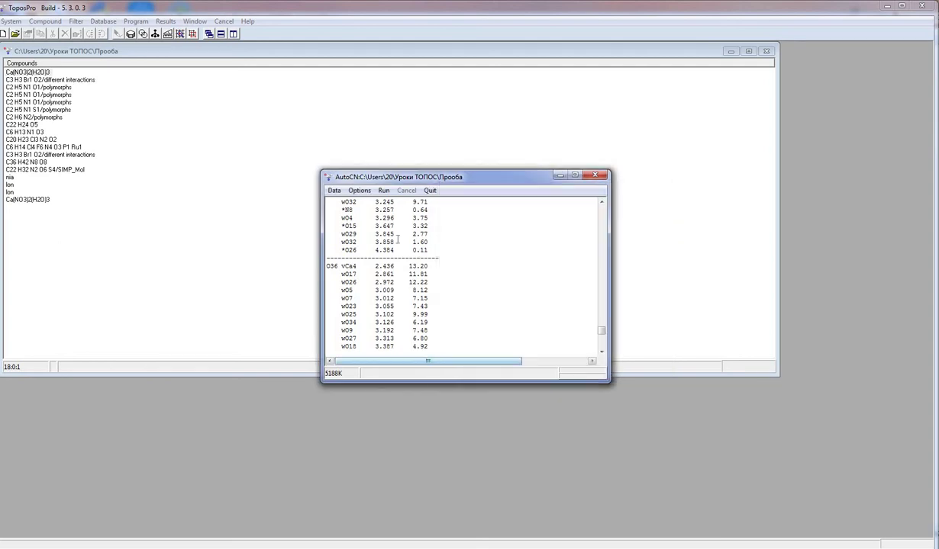
{"action": "left_click", "coordinate": [383, 190]}
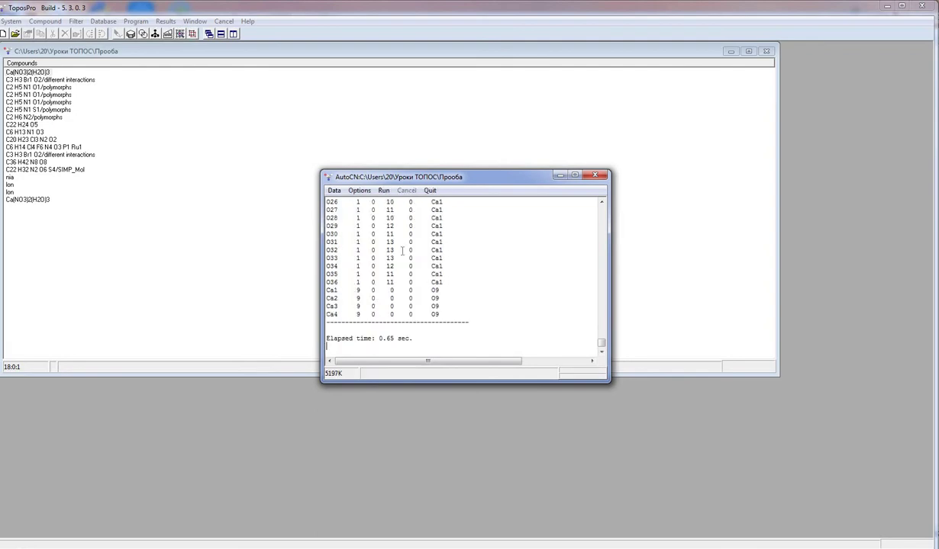
Scroll up through the new results and reopen AutoCN options
{"action": "scroll", "coordinate": [402, 250], "scroll_direction": "up", "scroll_amount": 3}
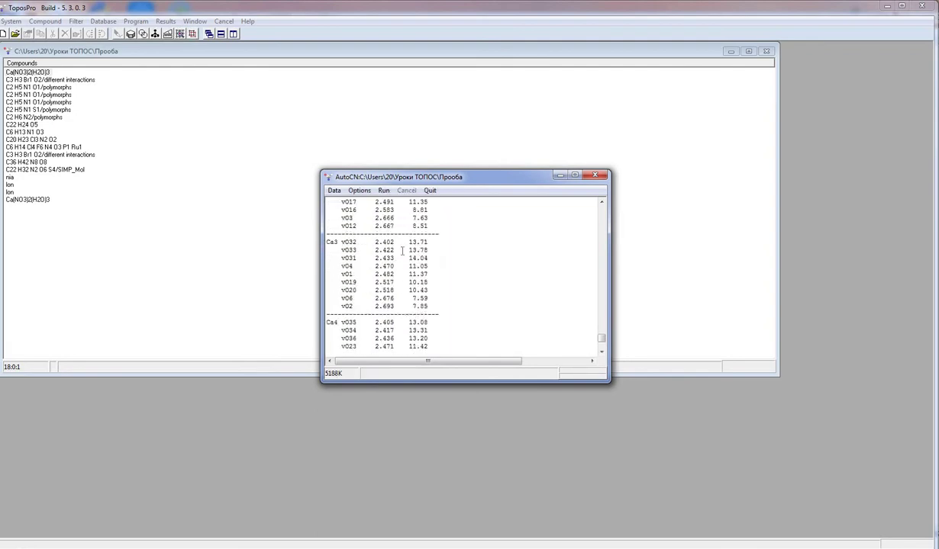
{"action": "scroll", "coordinate": [402, 250], "scroll_direction": "up", "scroll_amount": 3}
{"action": "scroll", "coordinate": [402, 250], "scroll_direction": "up", "scroll_amount": 3}
{"action": "scroll", "coordinate": [402, 250], "scroll_direction": "up", "scroll_amount": 3}
{"action": "scroll", "coordinate": [402, 251], "scroll_direction": "up", "scroll_amount": 3}
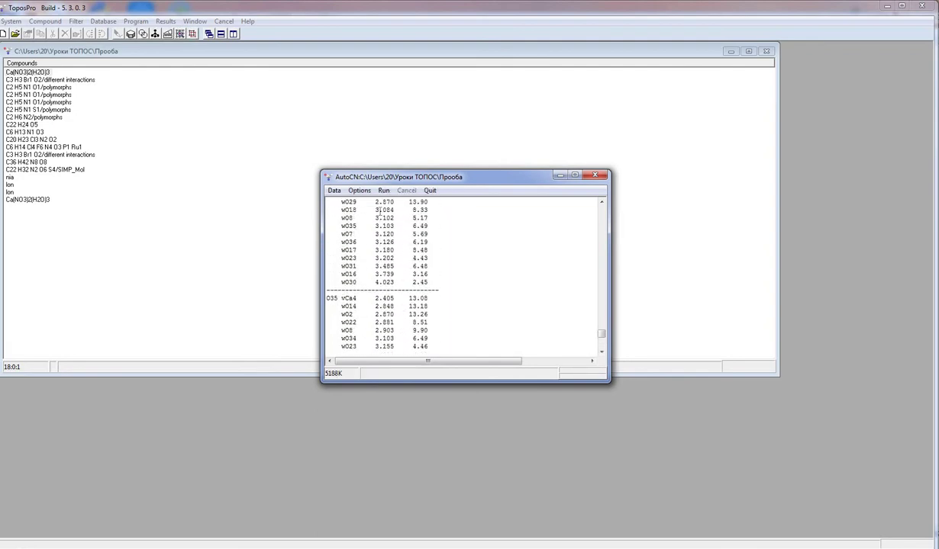
{"action": "left_click", "coordinate": [359, 190]}
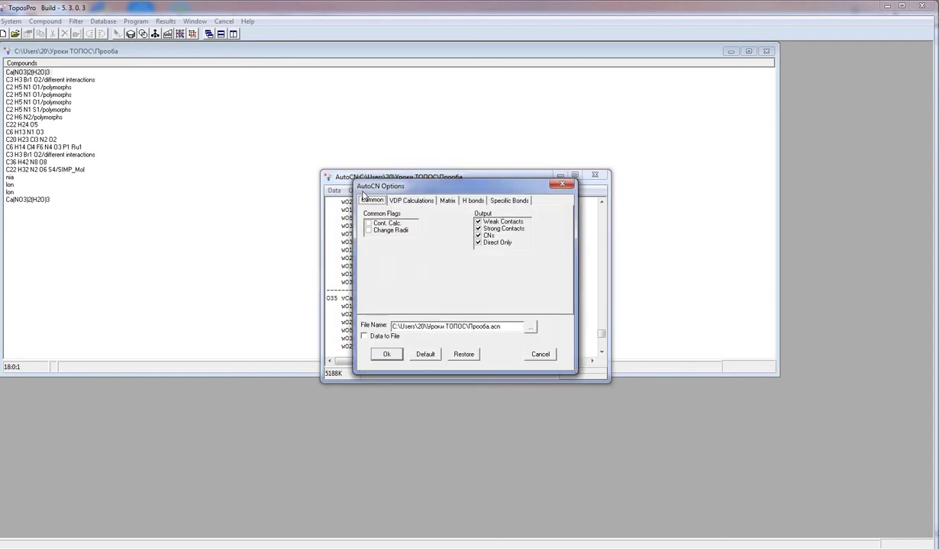
Reset the VDP Calculations settings to defaults and toggle Same for All Atoms
{"action": "left_click_drag", "start_coordinate": [409, 182], "coordinate": [553, 170]}
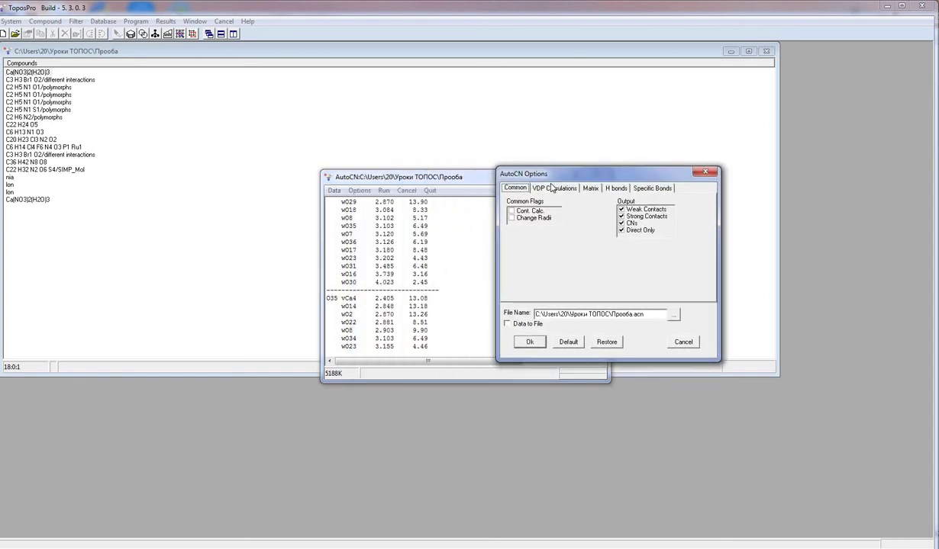
{"action": "left_click", "coordinate": [551, 189]}
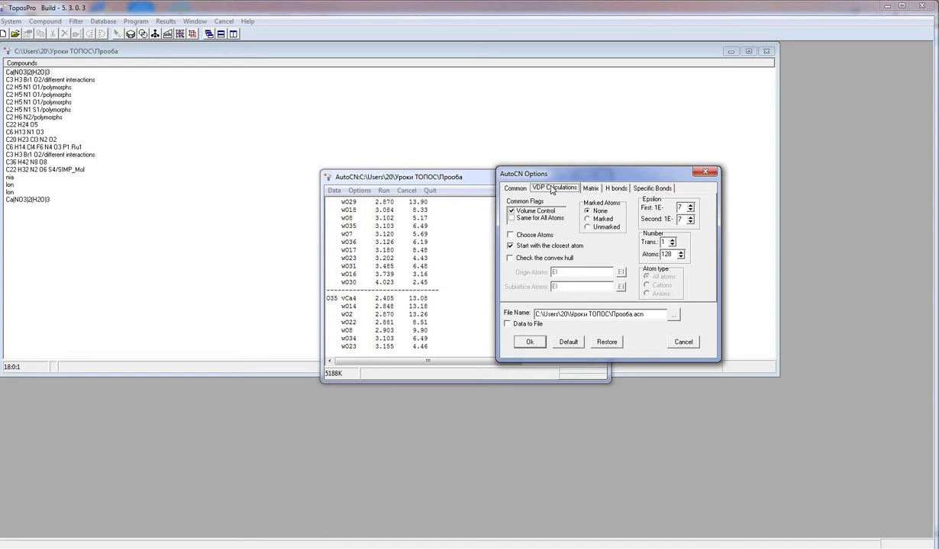
{"action": "left_click", "coordinate": [567, 343]}
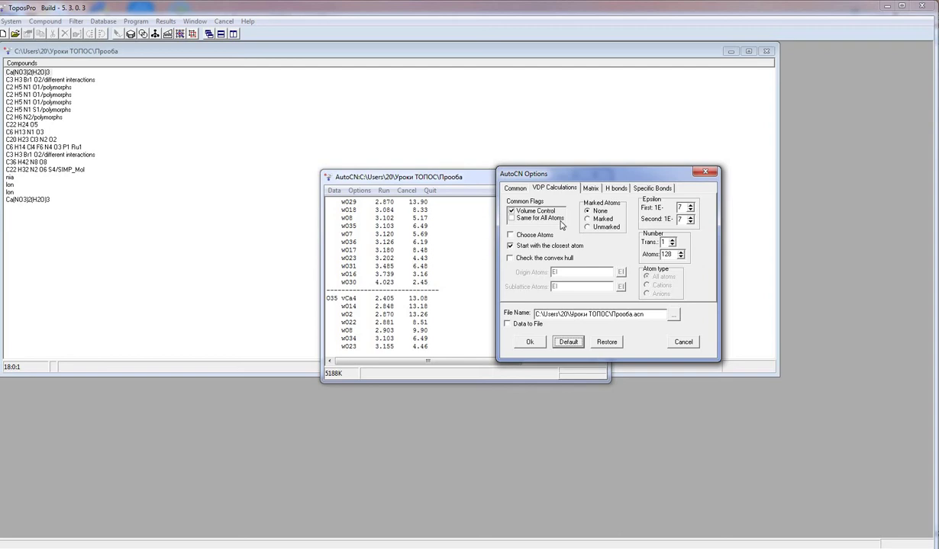
{"action": "left_click", "coordinate": [512, 219]}
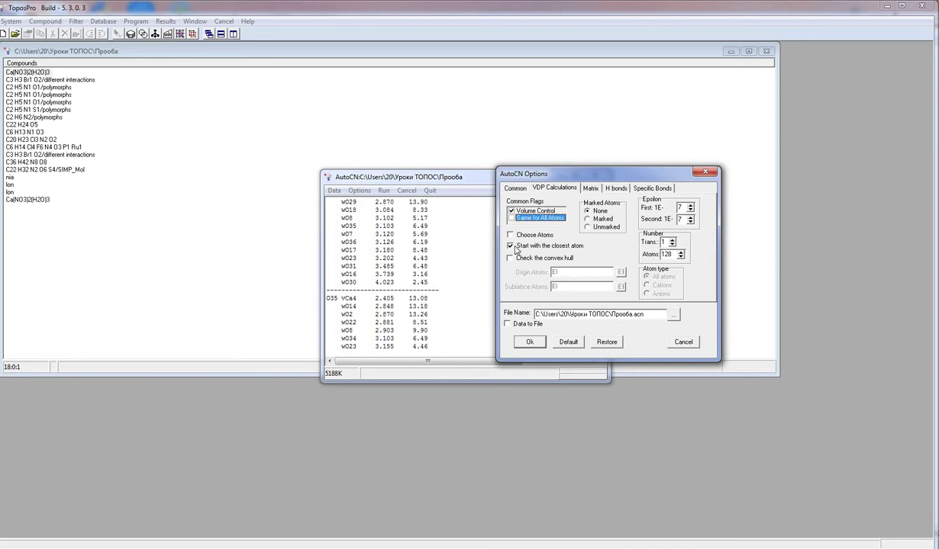
Enable Choose Atoms and set nitrogen as the origin atoms
{"action": "left_click", "coordinate": [512, 237]}
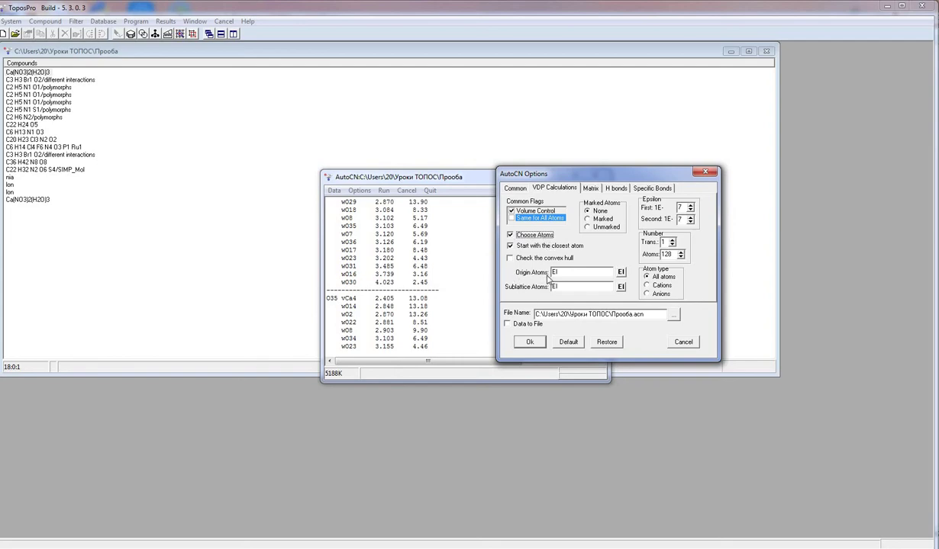
{"action": "left_click", "coordinate": [621, 273]}
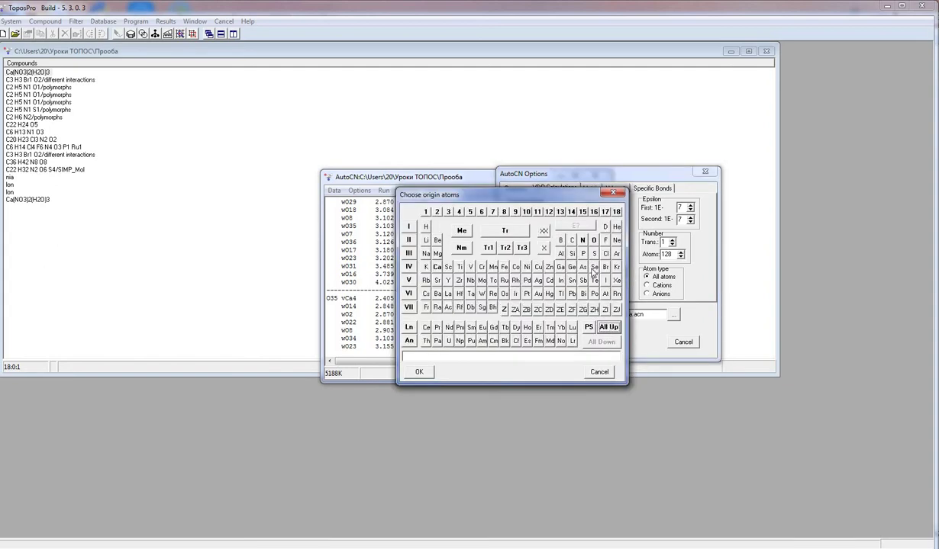
{"action": "left_click", "coordinate": [582, 240]}
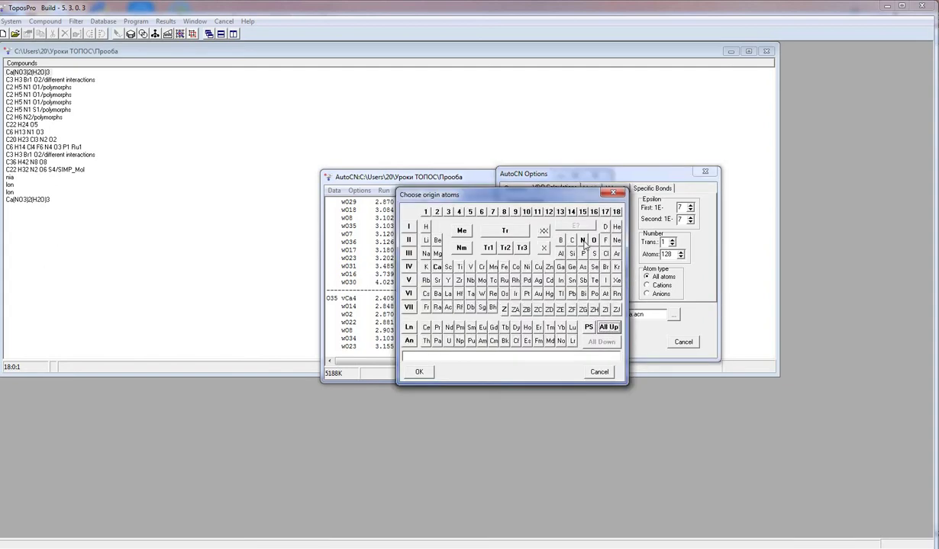
{"action": "left_click", "coordinate": [419, 371]}
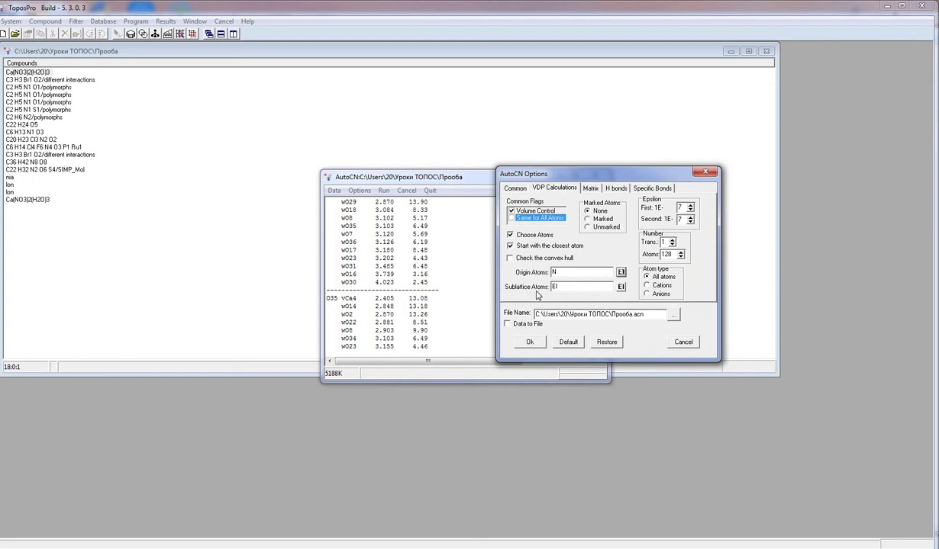
Clear the preselected sublattice elements and set oxygen as the sublattice atoms
{"action": "left_click", "coordinate": [621, 286]}
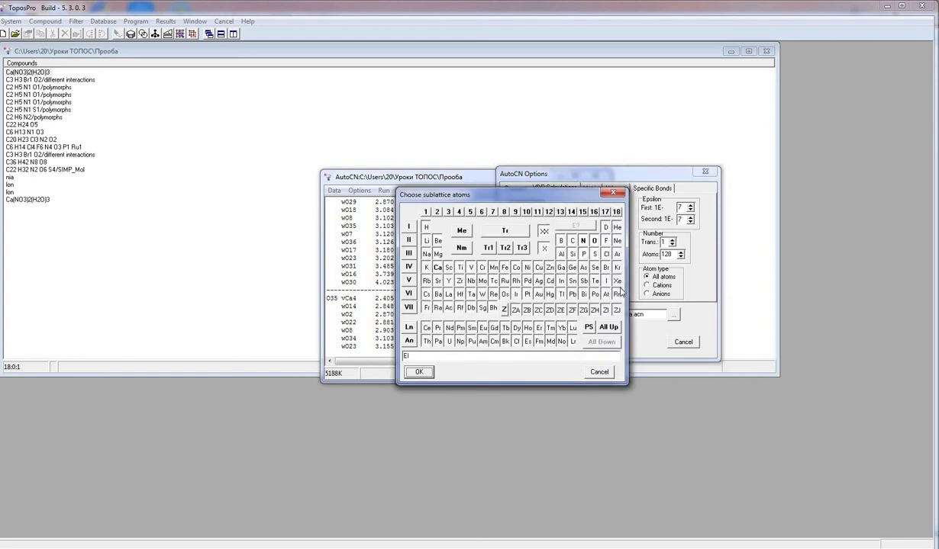
{"action": "left_click", "coordinate": [608, 326]}
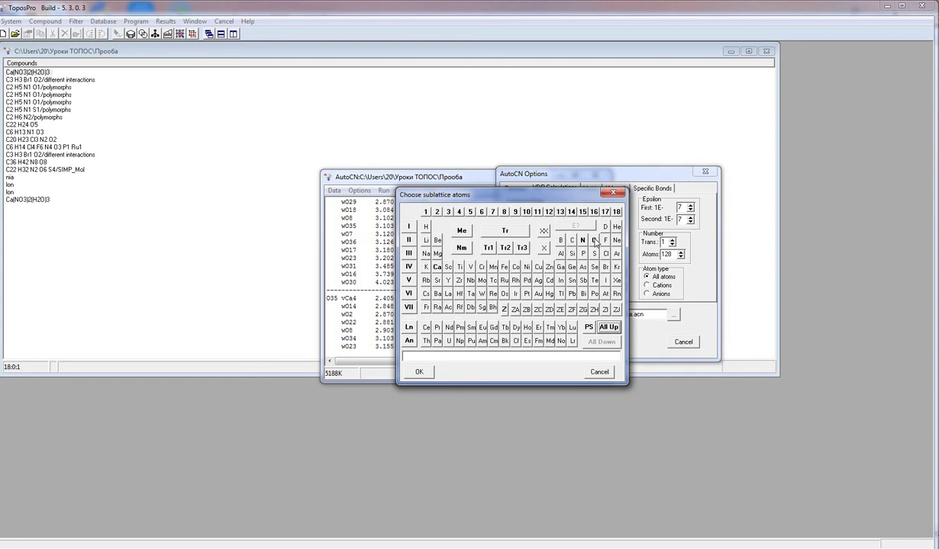
{"action": "left_click", "coordinate": [595, 241]}
{"action": "left_click", "coordinate": [419, 371]}
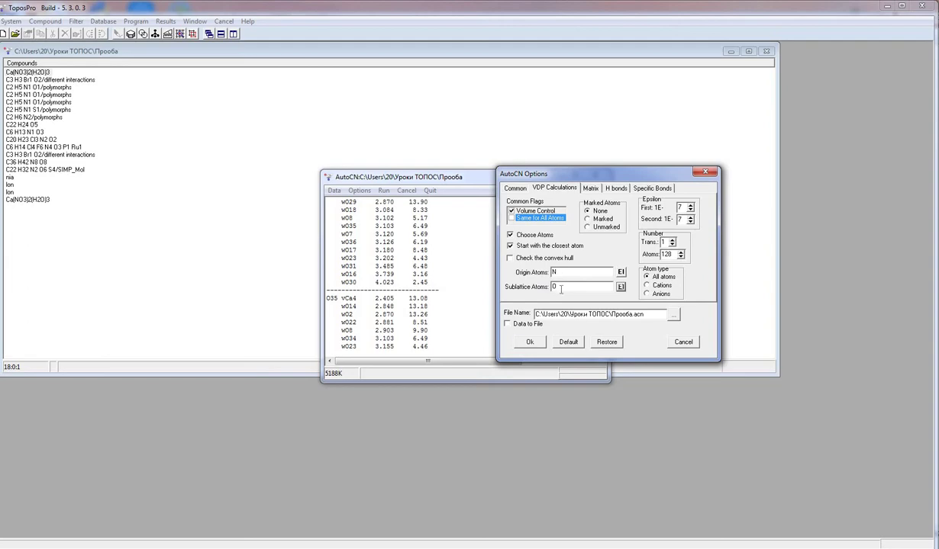
Rerun AutoCN, showing N1–N8 with coordination number 3 (O3), and reopen options
{"action": "left_click", "coordinate": [530, 342]}
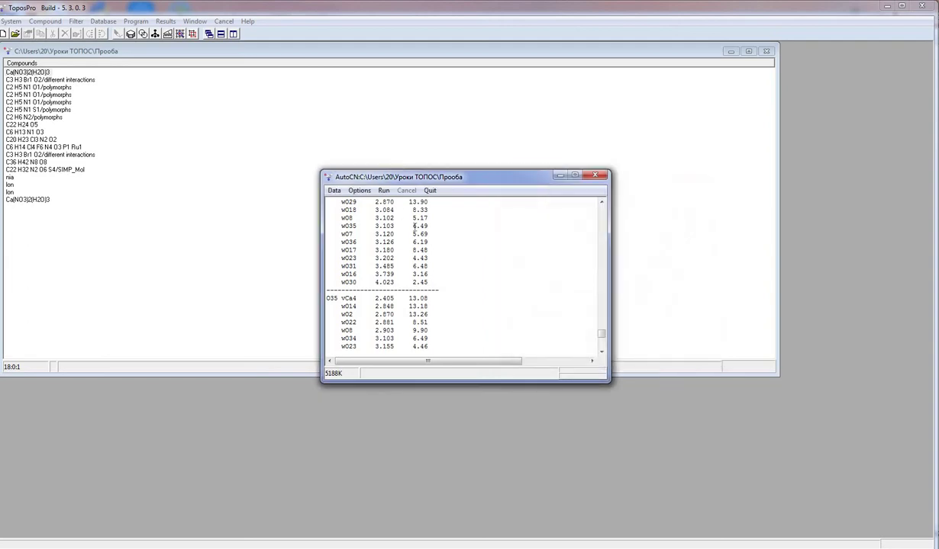
{"action": "left_click", "coordinate": [381, 191]}
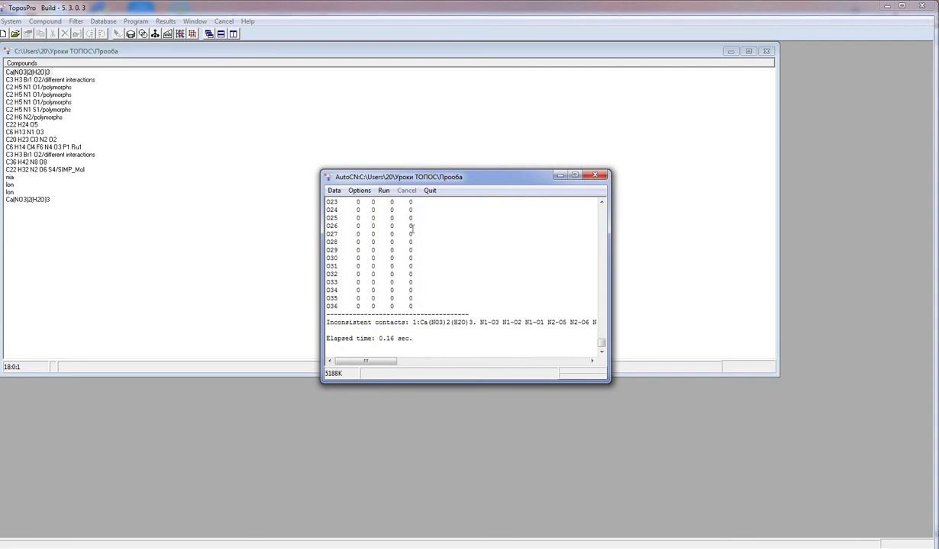
{"action": "scroll", "coordinate": [397, 221], "scroll_direction": "up", "scroll_amount": 1}
{"action": "scroll", "coordinate": [396, 221], "scroll_direction": "up", "scroll_amount": 3}
{"action": "scroll", "coordinate": [412, 229], "scroll_direction": "up", "scroll_amount": 2}
{"action": "scroll", "coordinate": [412, 227], "scroll_direction": "up", "scroll_amount": 3}
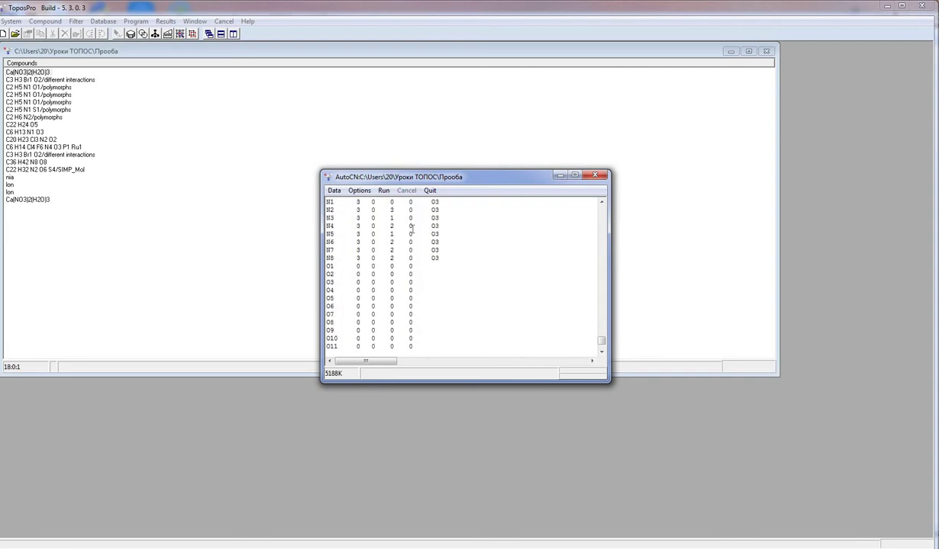
{"action": "scroll", "coordinate": [412, 229], "scroll_direction": "up", "scroll_amount": 3}
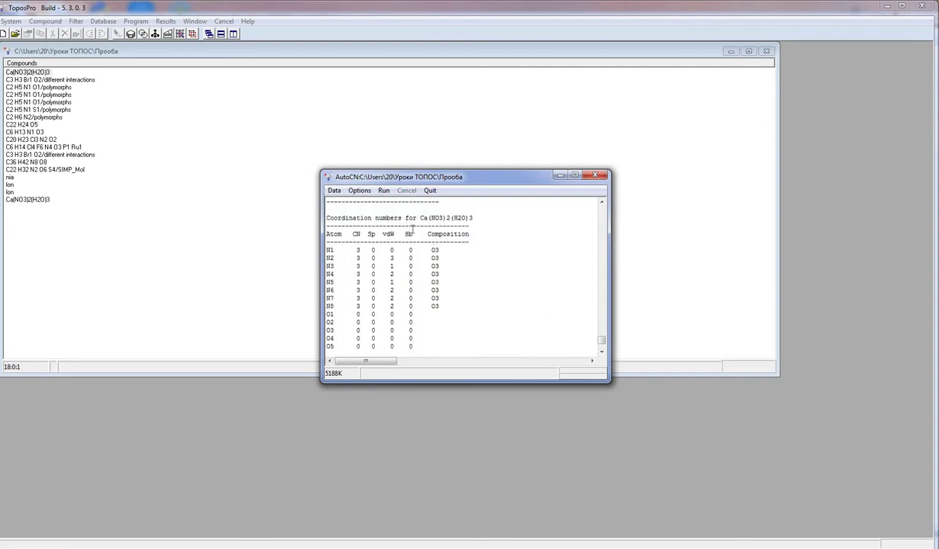
{"action": "left_click", "coordinate": [356, 191]}
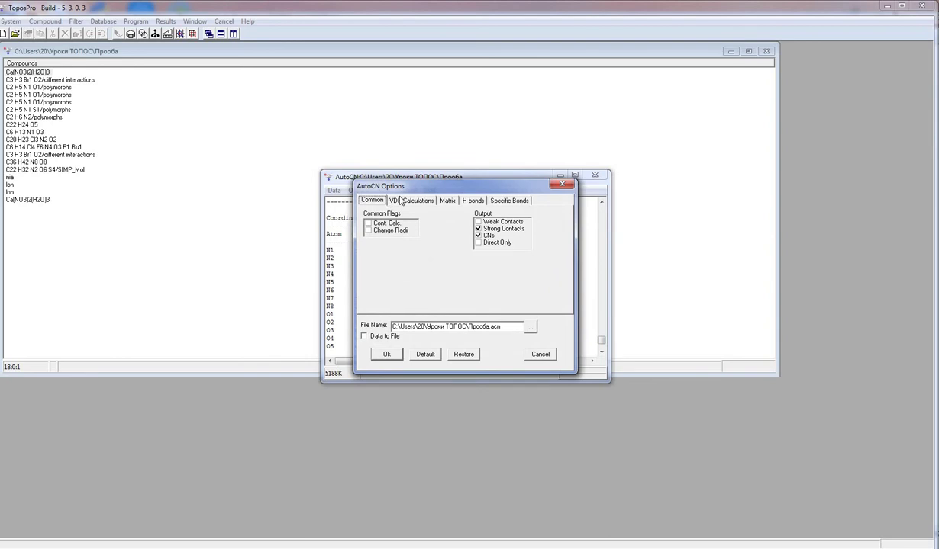
On VDP Calculations, toggle Choose Atoms off and on, then close options unapplied
{"action": "left_click", "coordinate": [398, 201]}
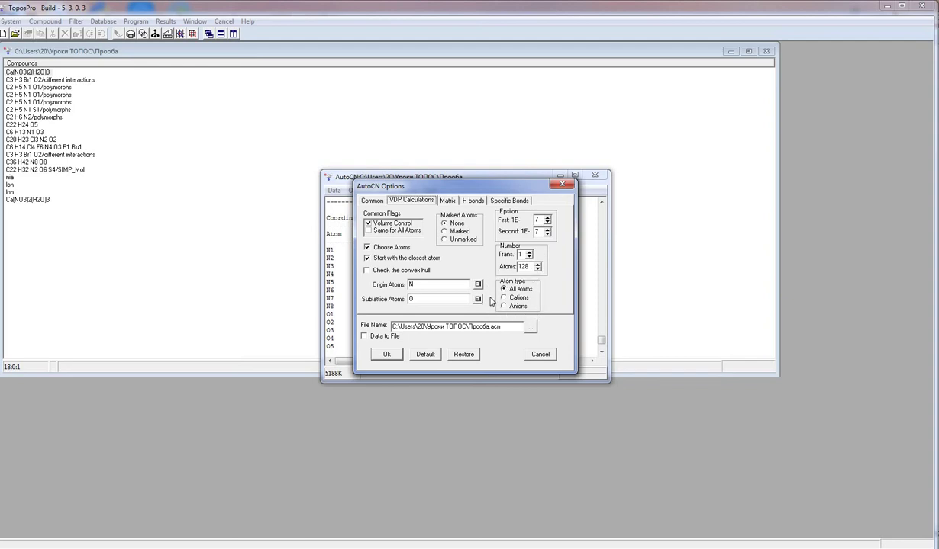
{"action": "left_click", "coordinate": [367, 247]}
{"action": "left_click", "coordinate": [368, 248]}
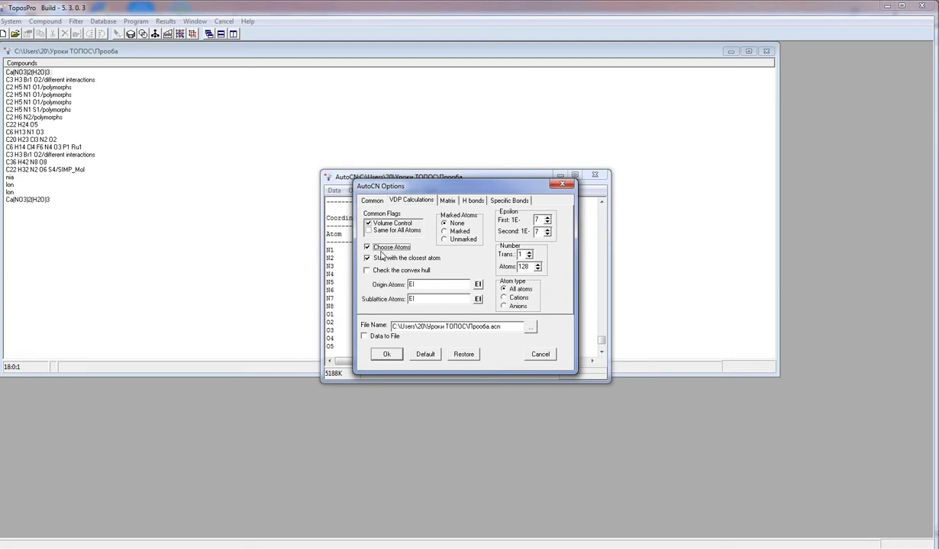
{"action": "left_click", "coordinate": [561, 185]}
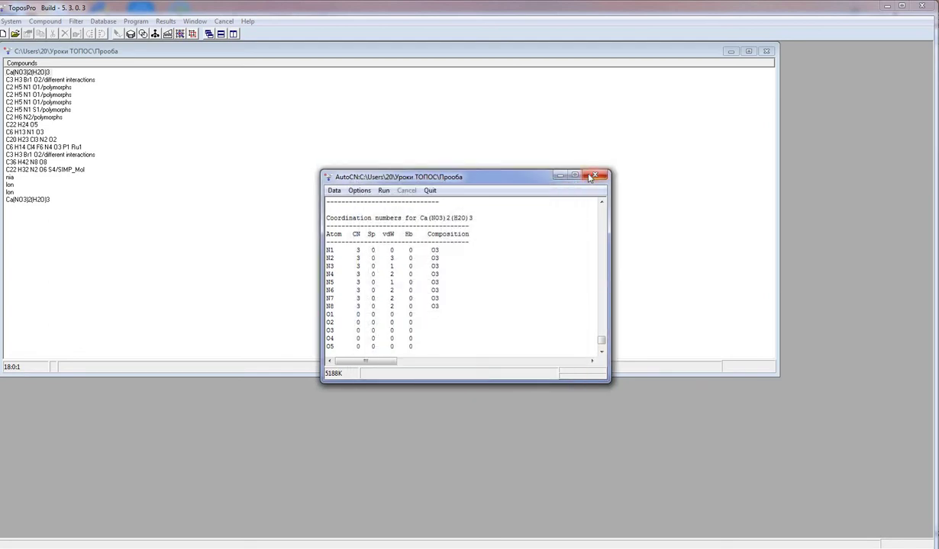
Inspect the Ca(NO3)2(H2O)3 crystal data, then relaunch AutoCN
{"action": "left_click", "coordinate": [488, 296]}
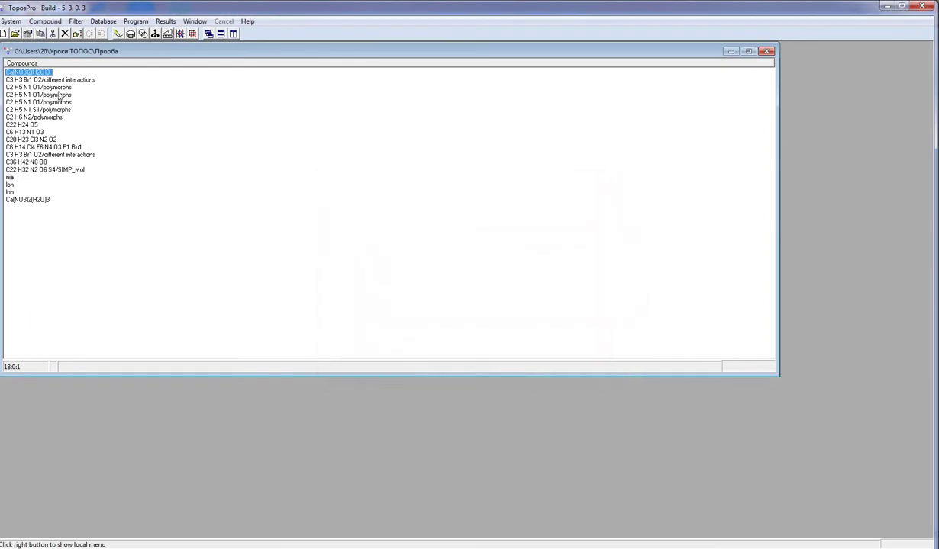
{"action": "double_click", "coordinate": [44, 73]}
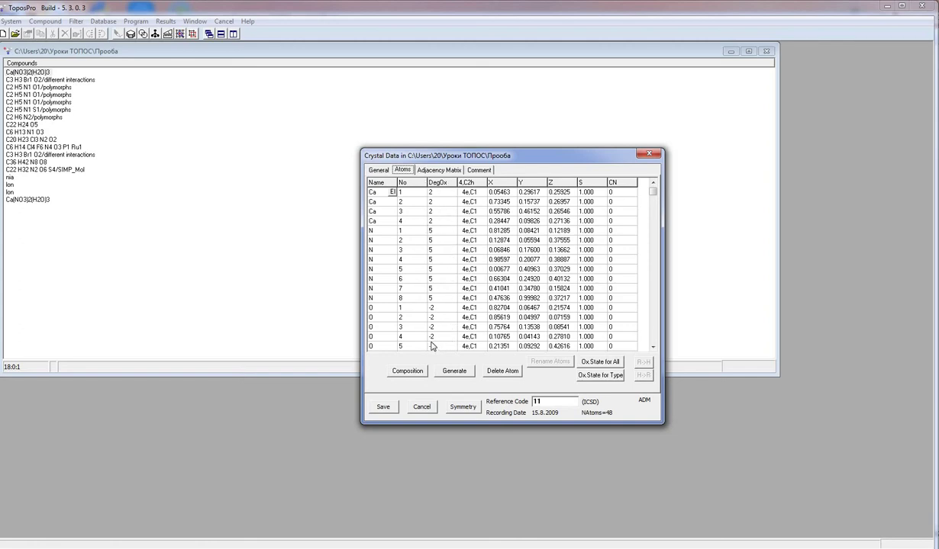
{"action": "left_click", "coordinate": [647, 154]}
{"action": "left_click", "coordinate": [143, 34]}
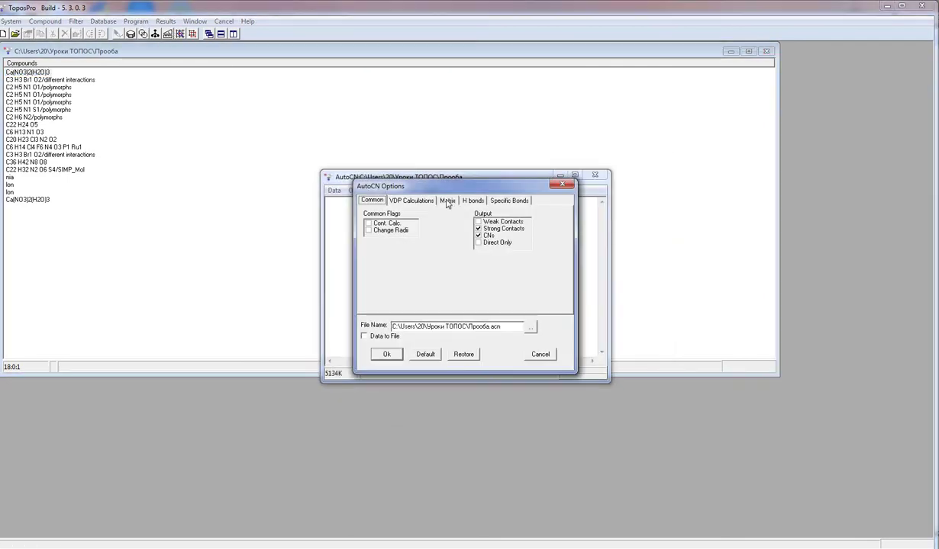
Try Solid Angles, then choose the Ranges adjacency matrix method and accept the AutoCN options
{"action": "left_click", "coordinate": [447, 200]}
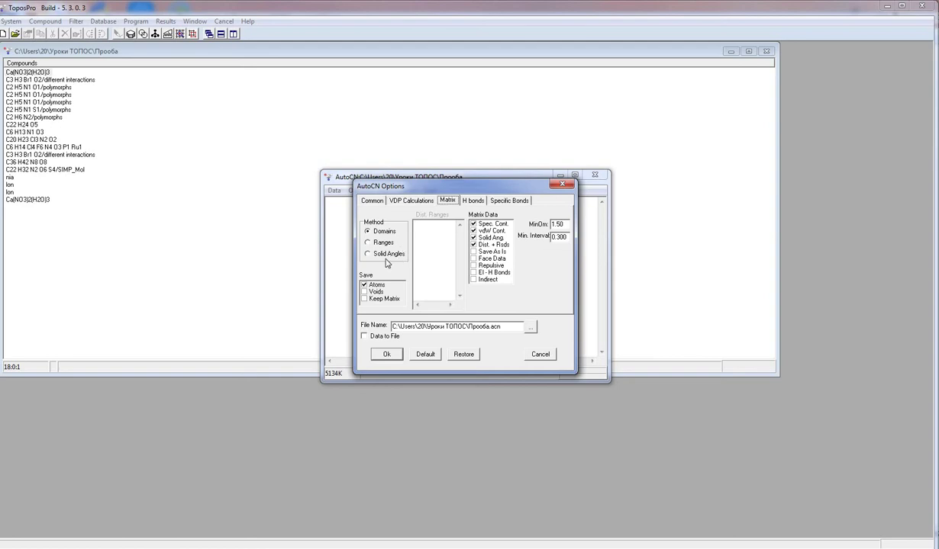
{"action": "left_click", "coordinate": [367, 254]}
{"action": "left_click", "coordinate": [369, 244]}
{"action": "left_click", "coordinate": [386, 354]}
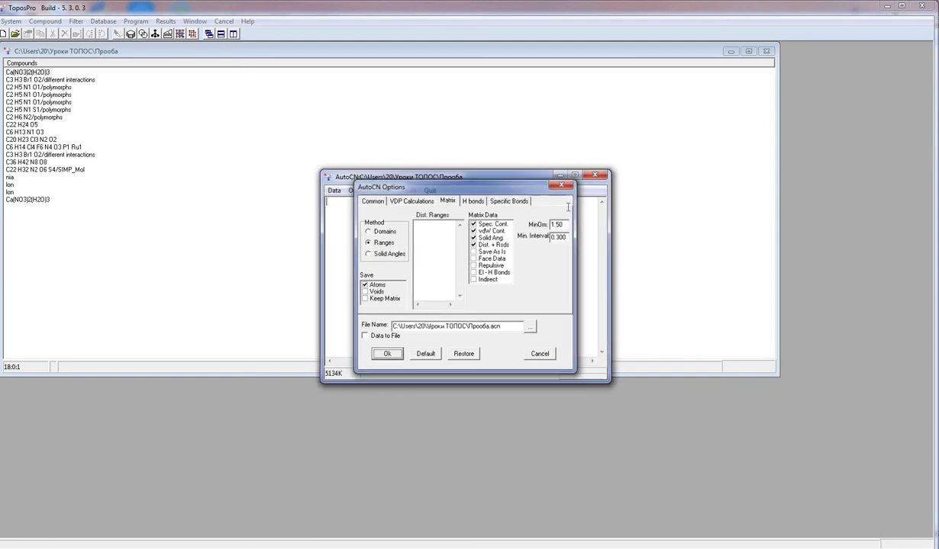
Select the Ion compound and open its AutoCN adjacency matrix settings
{"action": "left_click", "coordinate": [596, 176]}
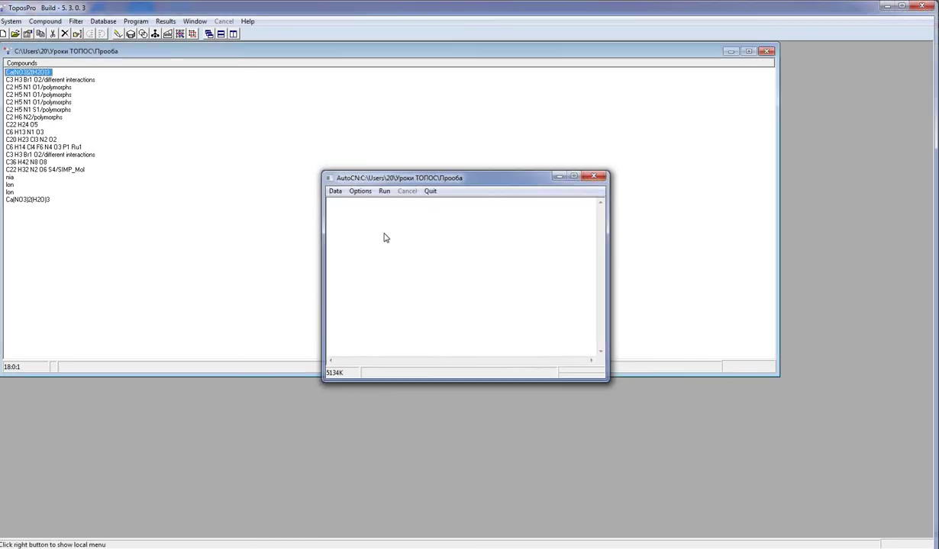
{"action": "left_click", "coordinate": [9, 184]}
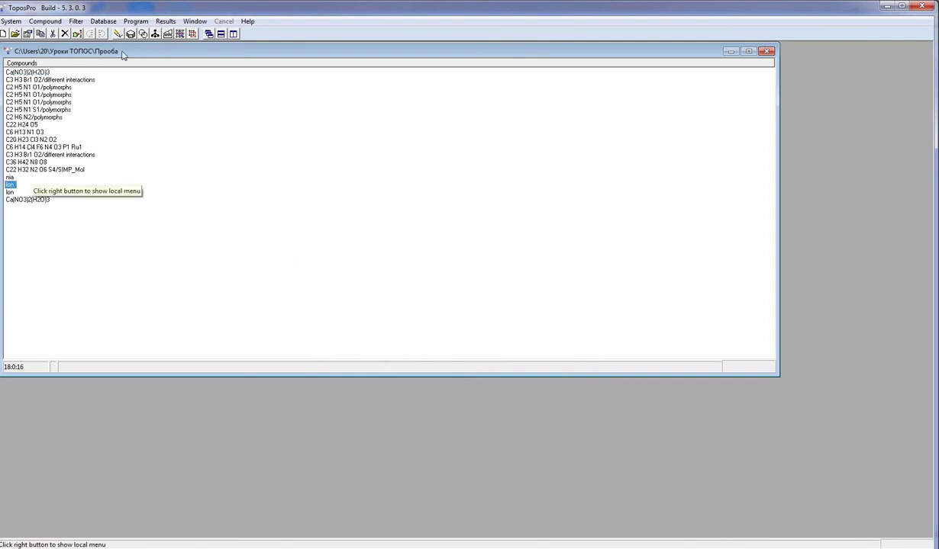
{"action": "left_click", "coordinate": [142, 35]}
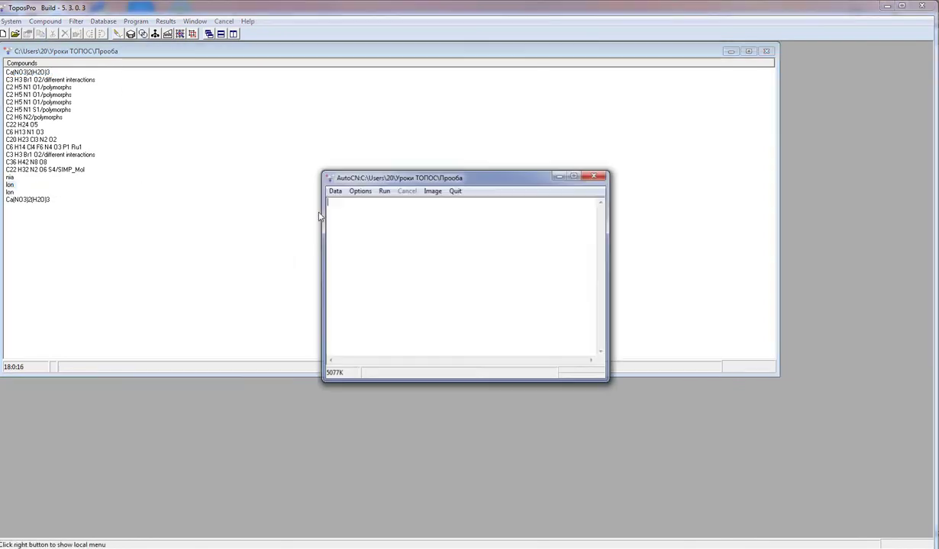
{"action": "left_click", "coordinate": [357, 191]}
{"action": "left_click", "coordinate": [449, 200]}
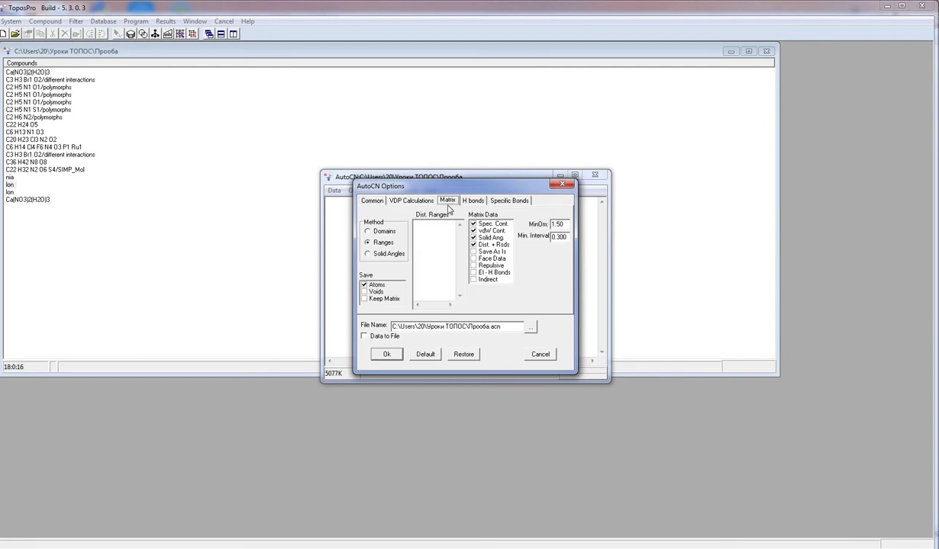
Add a C–C distance range of 1:1.5 and run AutoCN on Ion
{"action": "left_click", "coordinate": [425, 227]}
{"action": "type", "text": "C"}
{"action": "type", "text": " 1:1.5"}
{"action": "left_click", "coordinate": [386, 354]}
{"action": "left_click", "coordinate": [383, 190]}
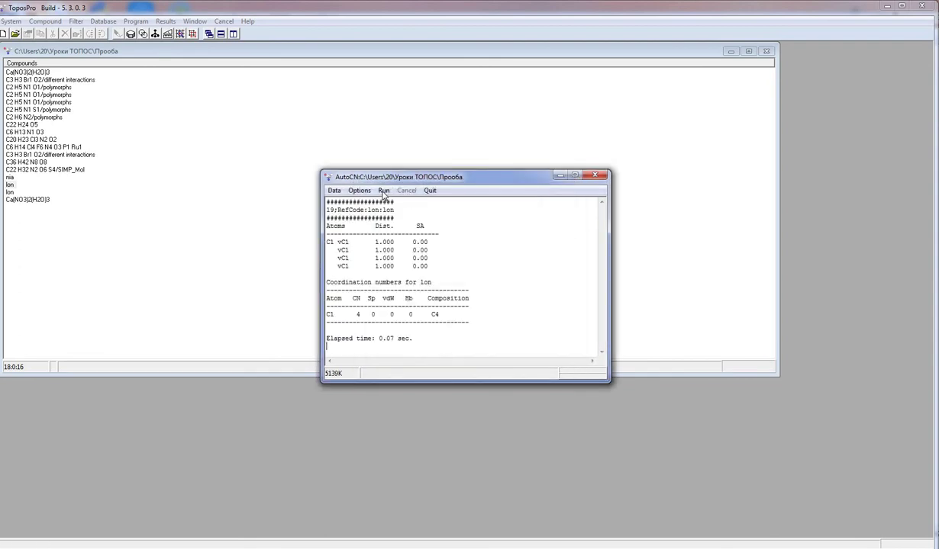
{"action": "left_click", "coordinate": [359, 191]}
{"action": "left_click", "coordinate": [449, 201]}
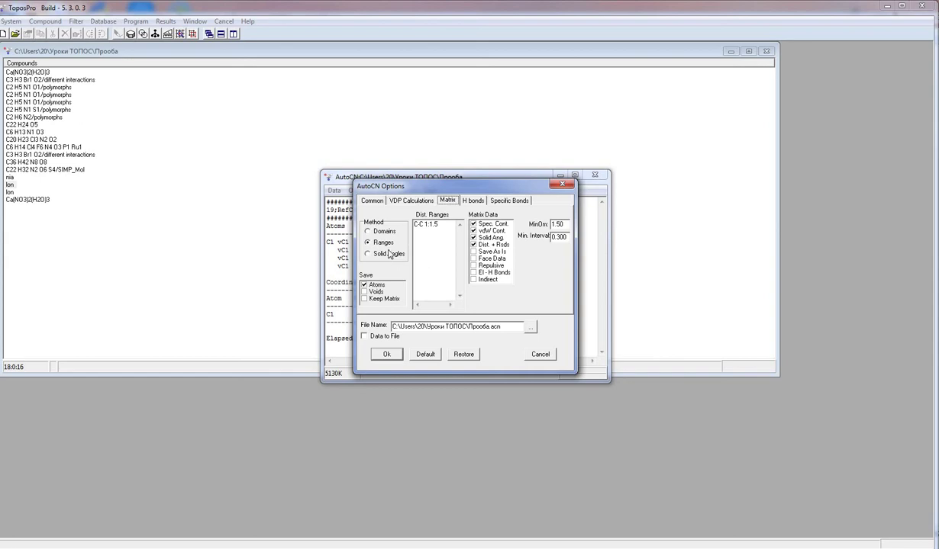
Switch the matrix method to Domains and tick Keep Matrix under Save
{"action": "left_click", "coordinate": [367, 231]}
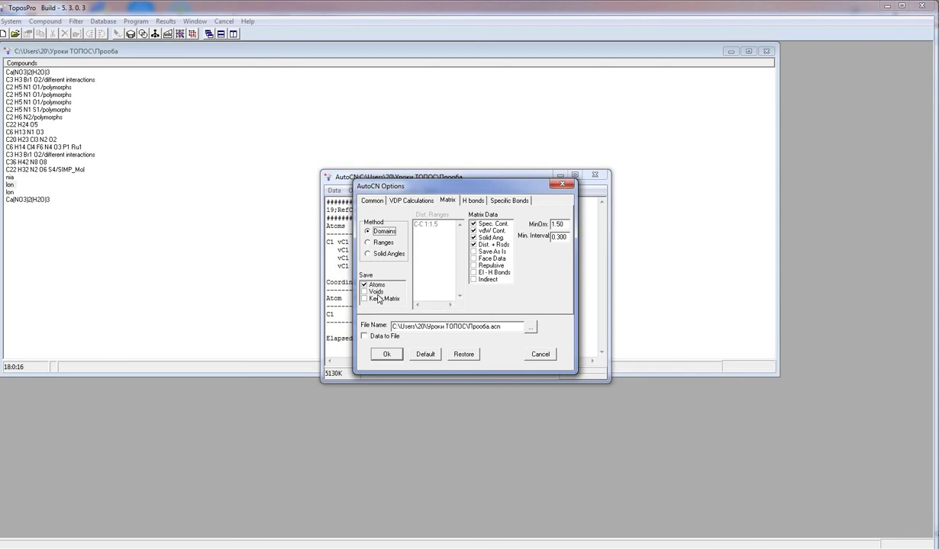
{"action": "left_click", "coordinate": [364, 299]}
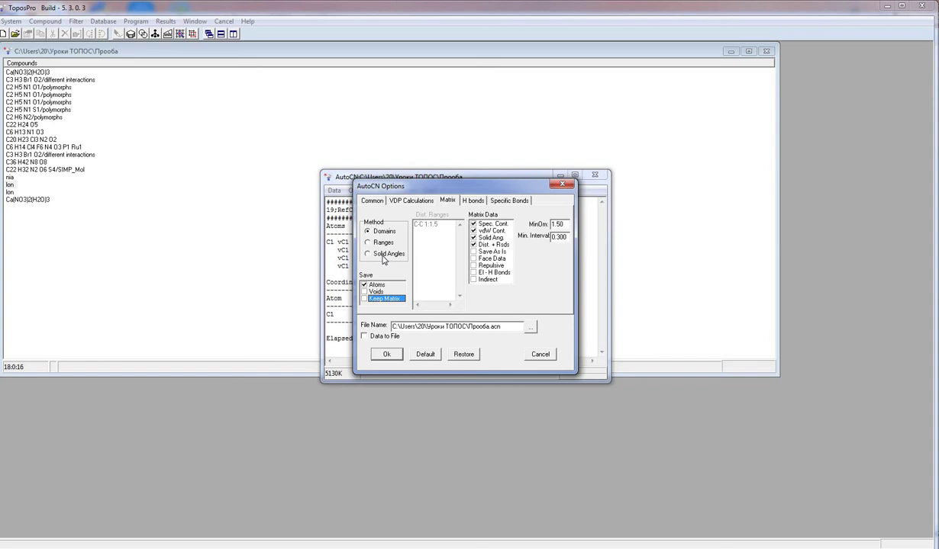
Tick Save As Is, Face Data, Repulsive, El-H Bonds and Indirect under Matrix Data
{"action": "left_click", "coordinate": [474, 252]}
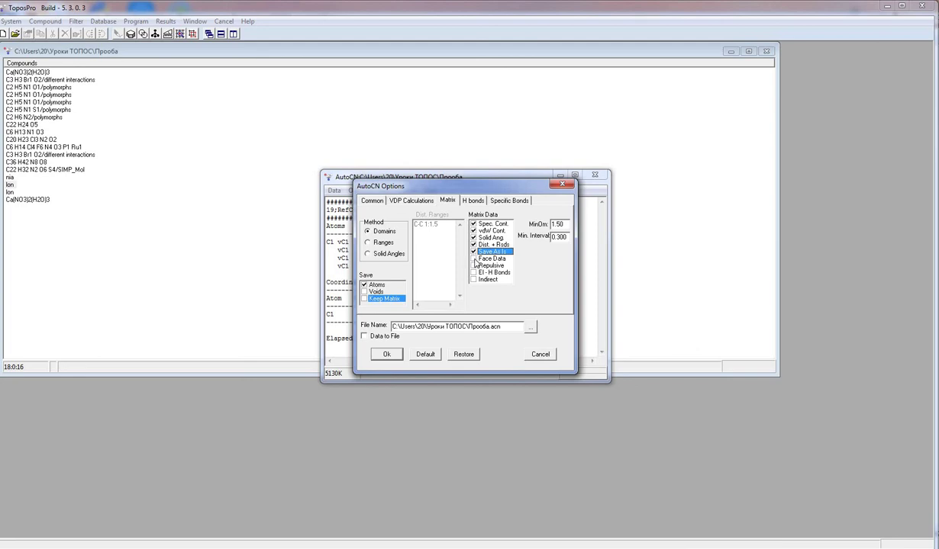
{"action": "left_click", "coordinate": [474, 258]}
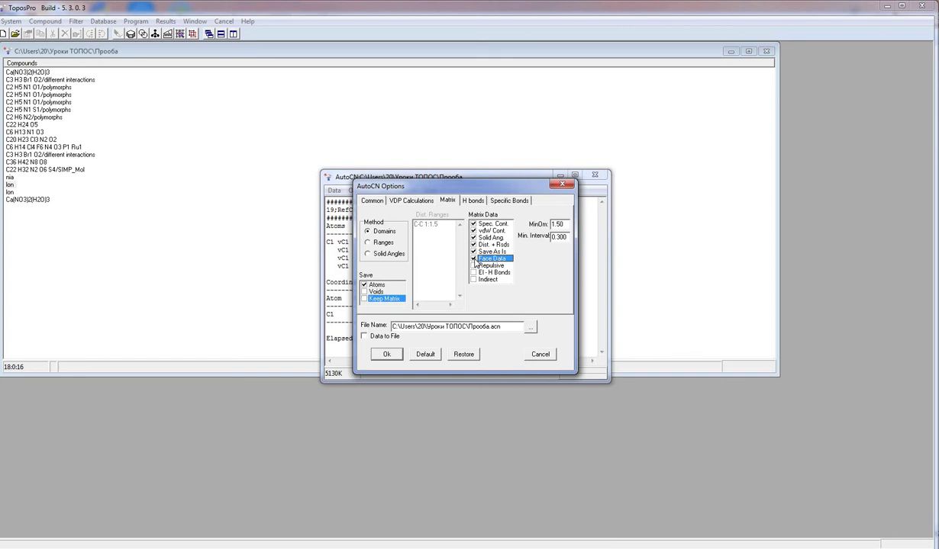
{"action": "left_click", "coordinate": [473, 265]}
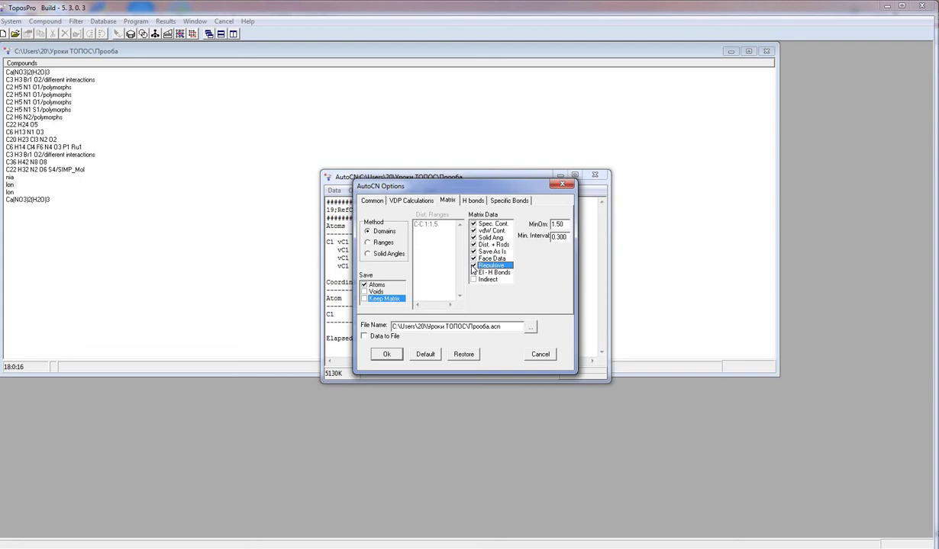
{"action": "left_click", "coordinate": [473, 265]}
{"action": "left_click", "coordinate": [473, 273]}
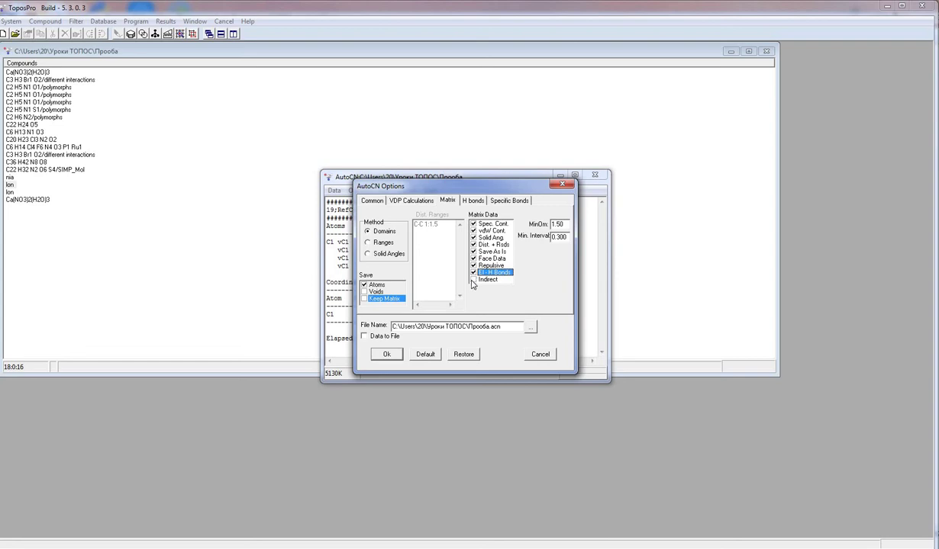
{"action": "left_click", "coordinate": [473, 280]}
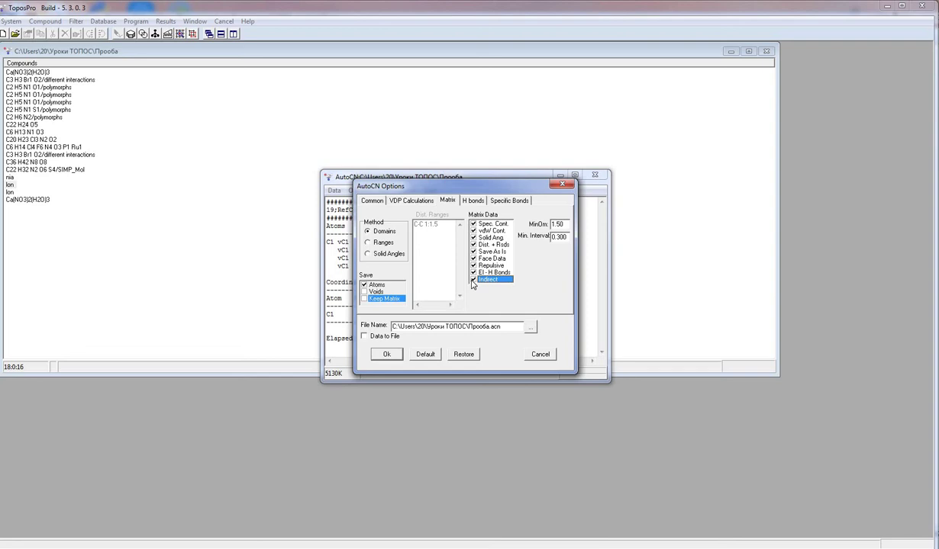
{"action": "left_click", "coordinate": [464, 202]}
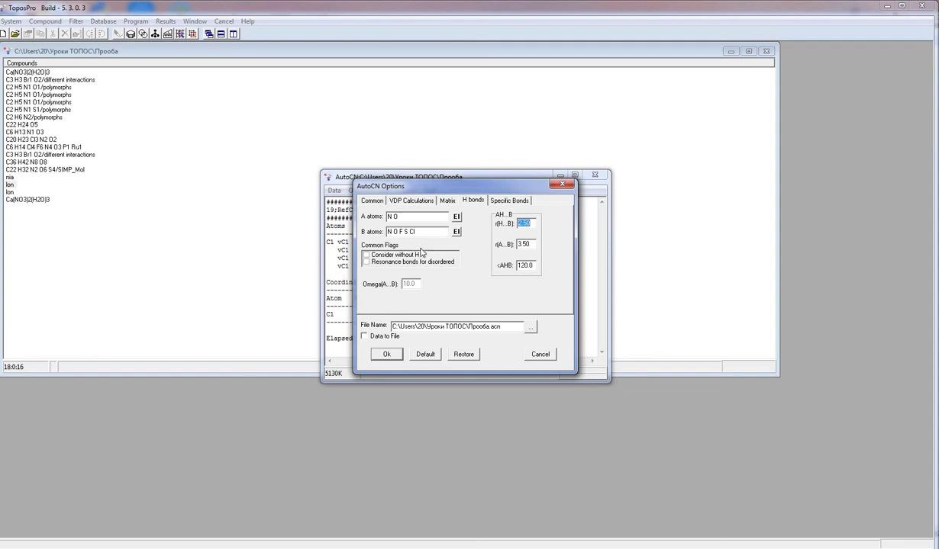
Enable 'Consider without H' and 'Resonance bonds for disordered' in the H bonds settings
{"action": "left_click", "coordinate": [367, 257]}
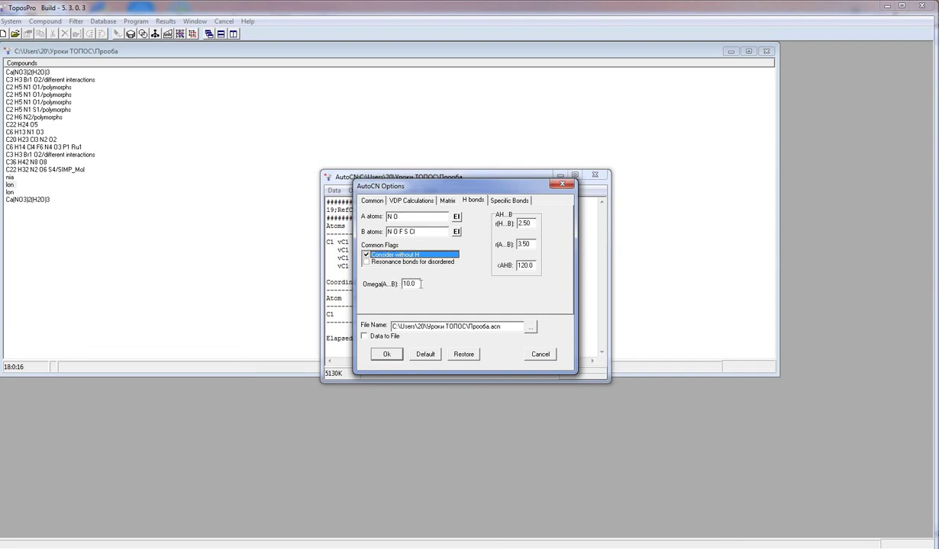
{"action": "left_click", "coordinate": [367, 262]}
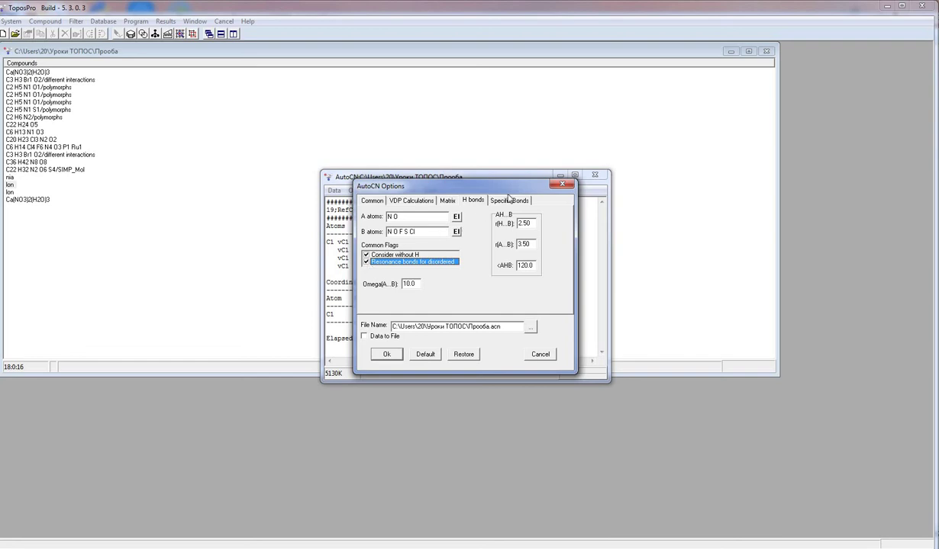
Show the Specific Bonds criteria and tick Data to File
{"action": "left_click", "coordinate": [507, 201]}
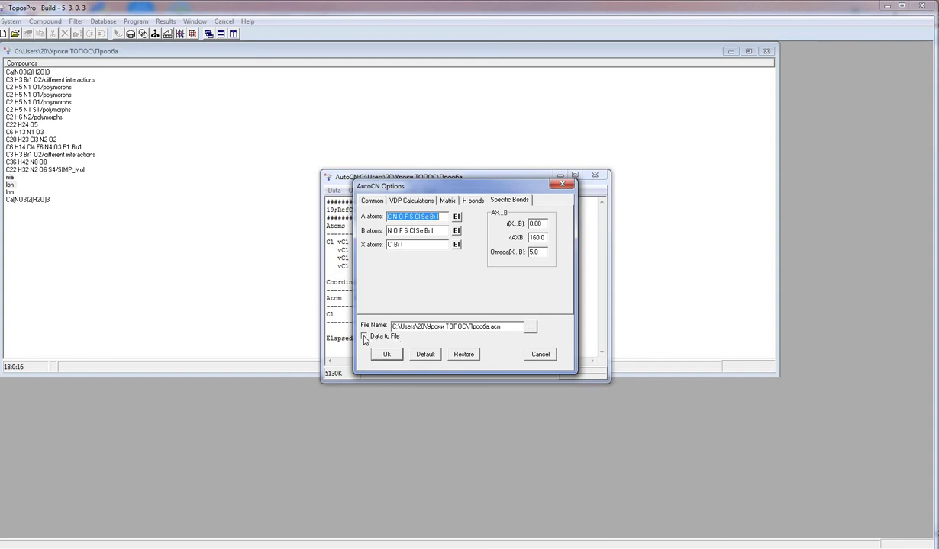
{"action": "left_click", "coordinate": [364, 338]}
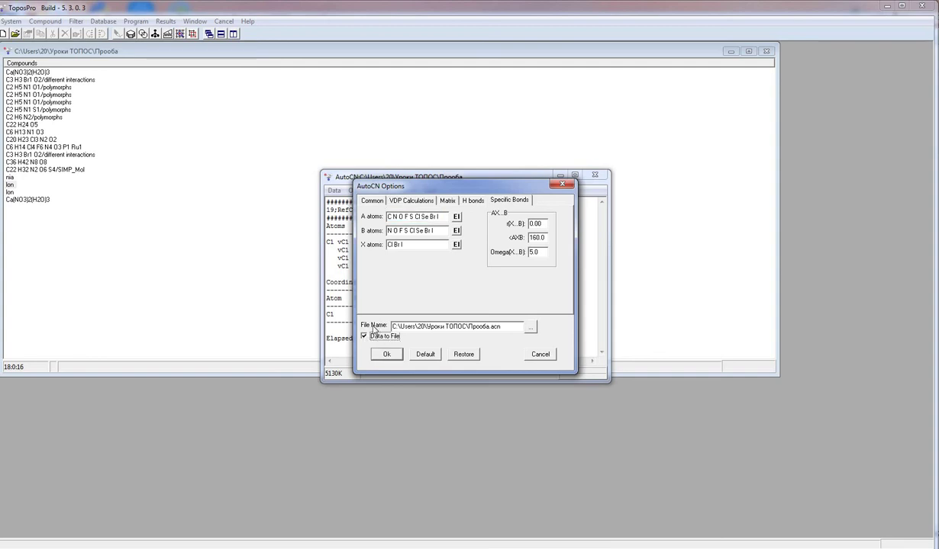